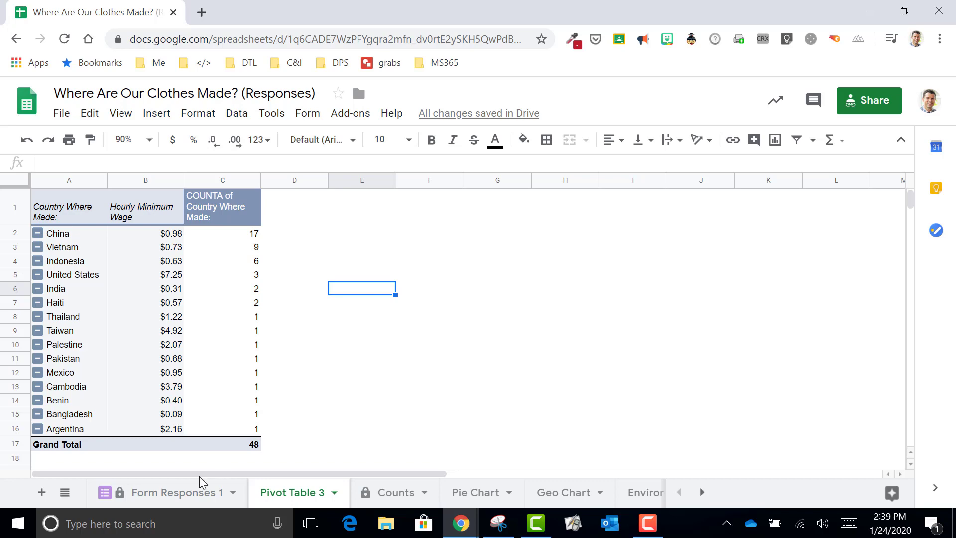
Open the Form Responses 1 sheet to look at the original survey responses
click(183, 494)
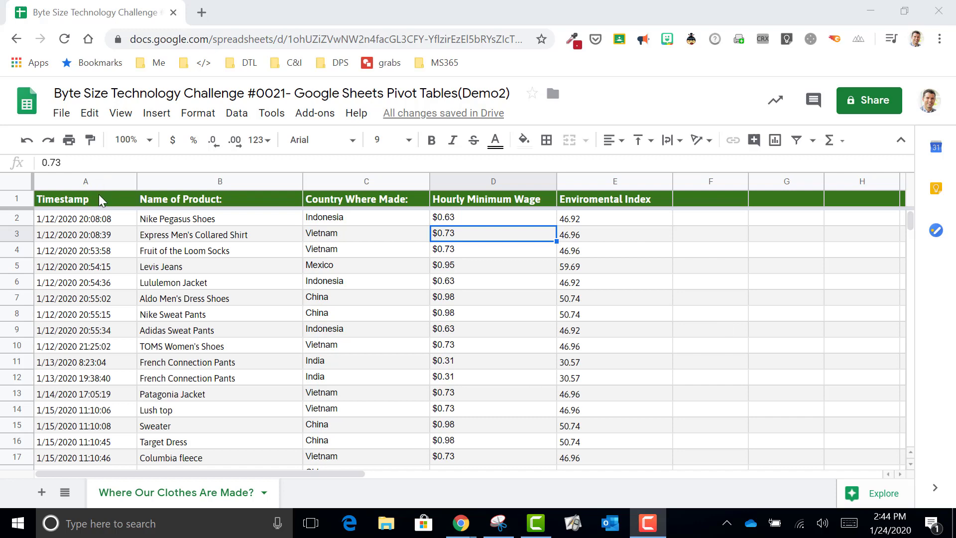
Try selecting the response data from cell A1 through E50, and clear the selection
click(114, 202)
drag(114, 202, 614, 367)
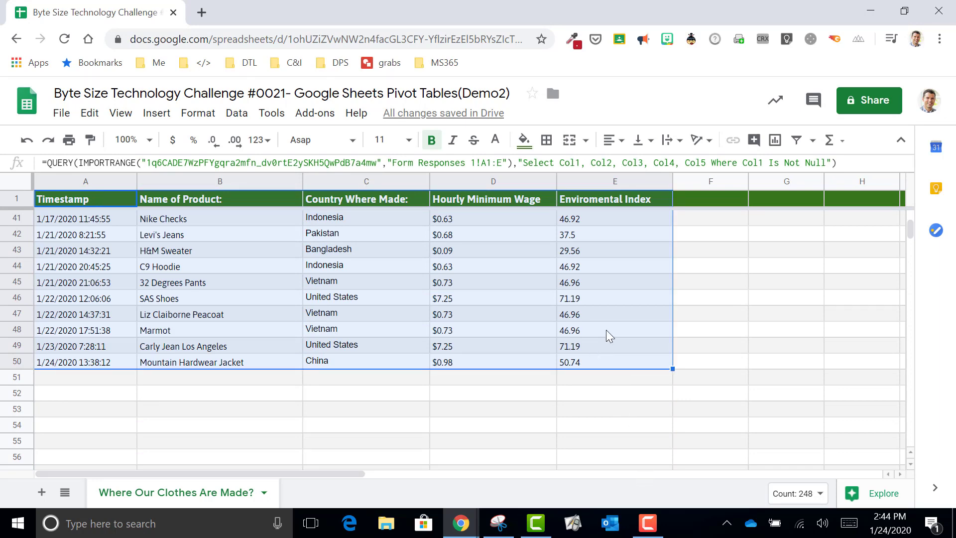
scroll(610, 333, up, 12)
click(443, 330)
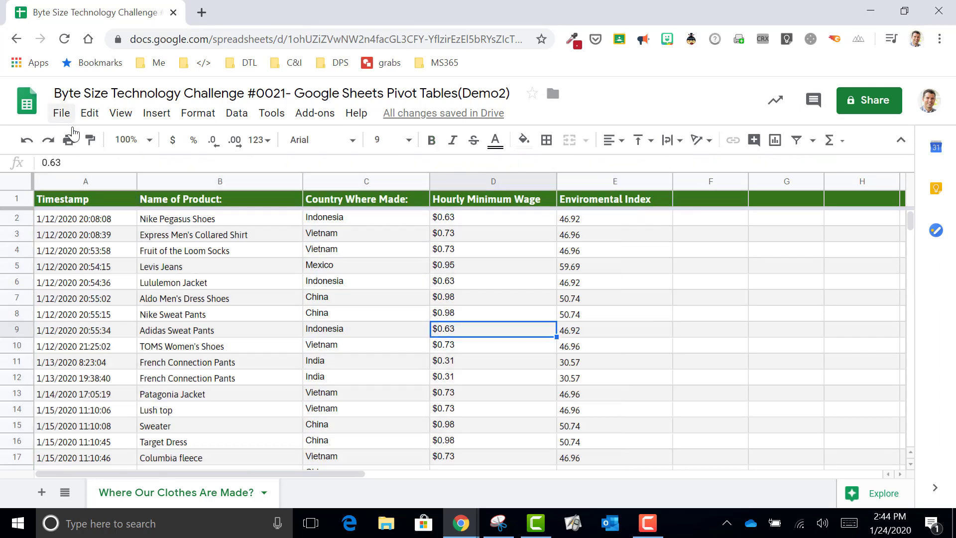
Try selecting the entire sheet as the data range, and also just columns A through E
click(25, 186)
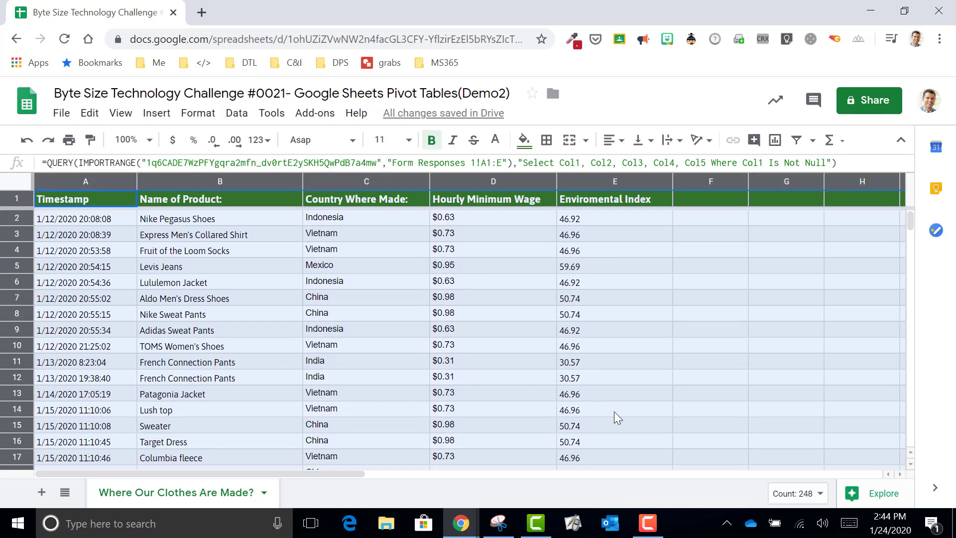
click(296, 272)
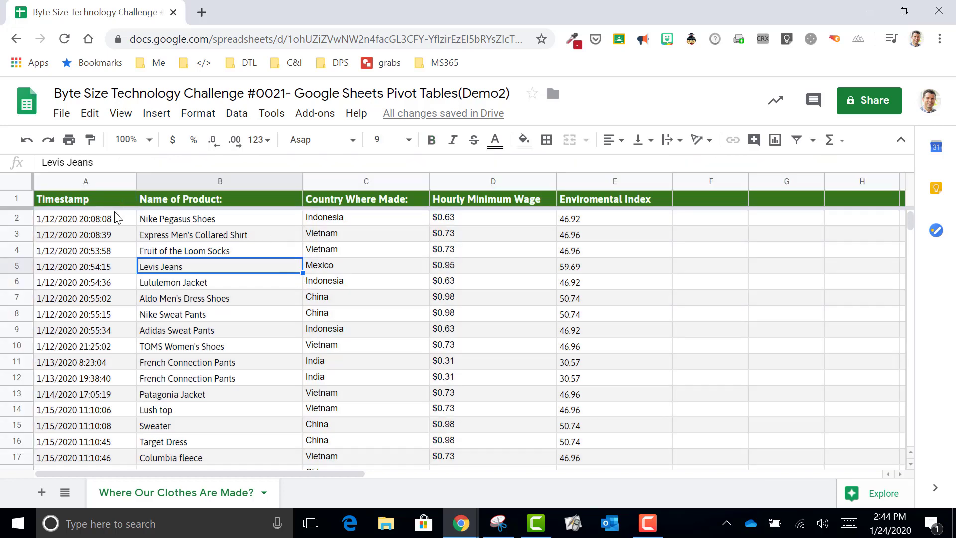
drag(102, 182, 614, 183)
scroll(608, 371, down, 15)
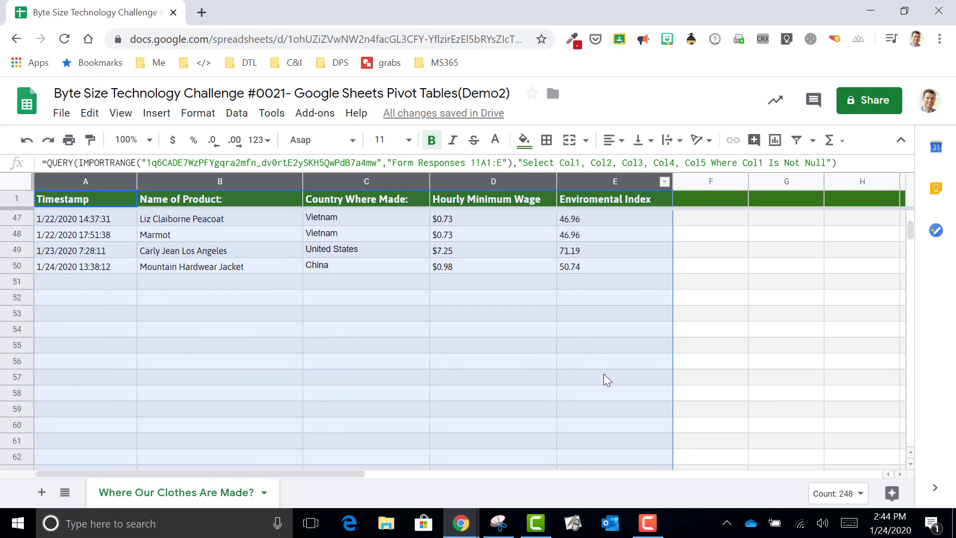
scroll(606, 380, up, 15)
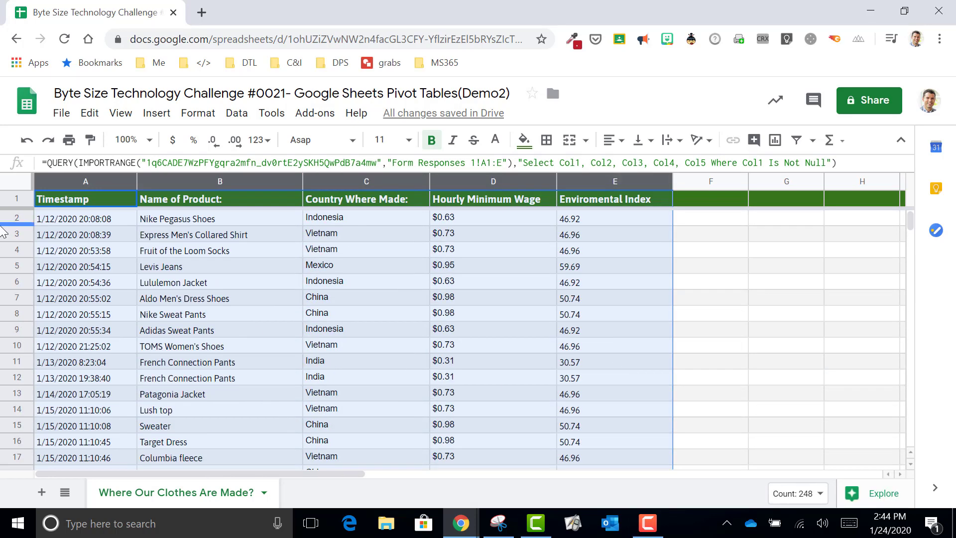
Create a pivot table on a new sheet from the data range A1:E50 of the "Where Our Clothes Are Made?" sheet
click(69, 226)
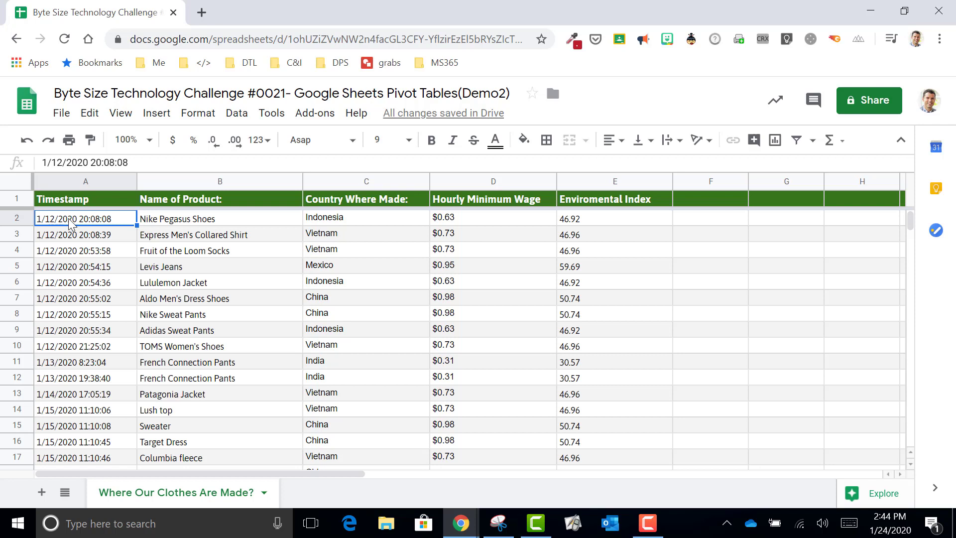
key(ctrl+a)
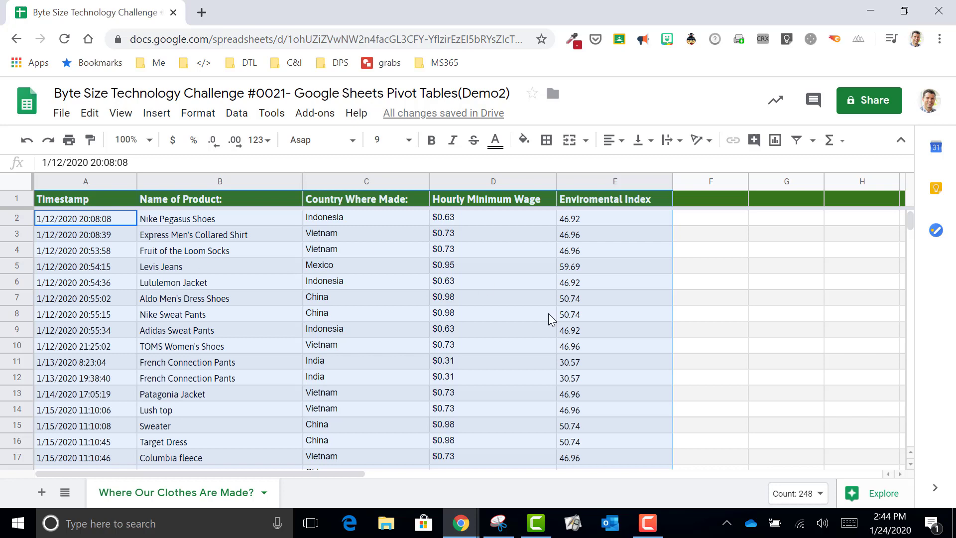
scroll(577, 260, down, 8)
scroll(577, 260, down, 5)
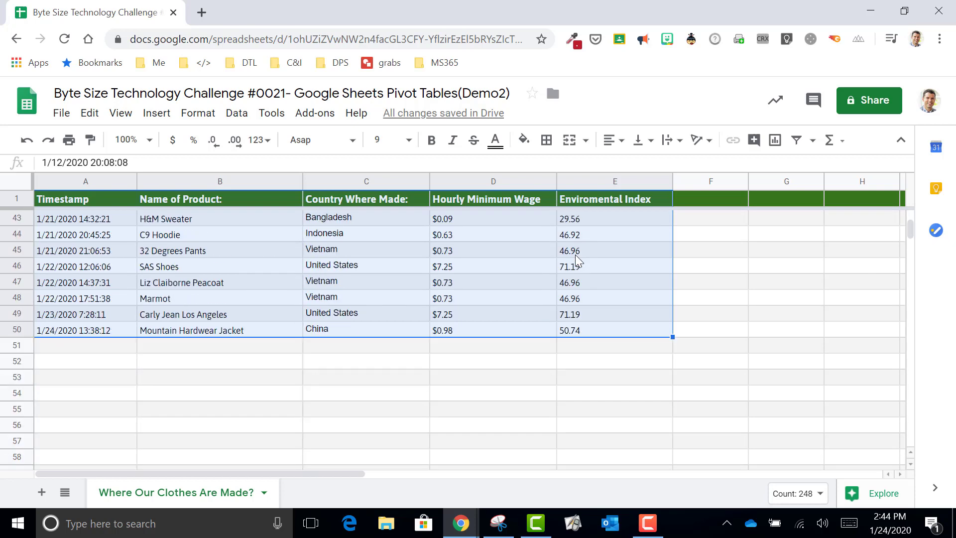
scroll(577, 260, up, 14)
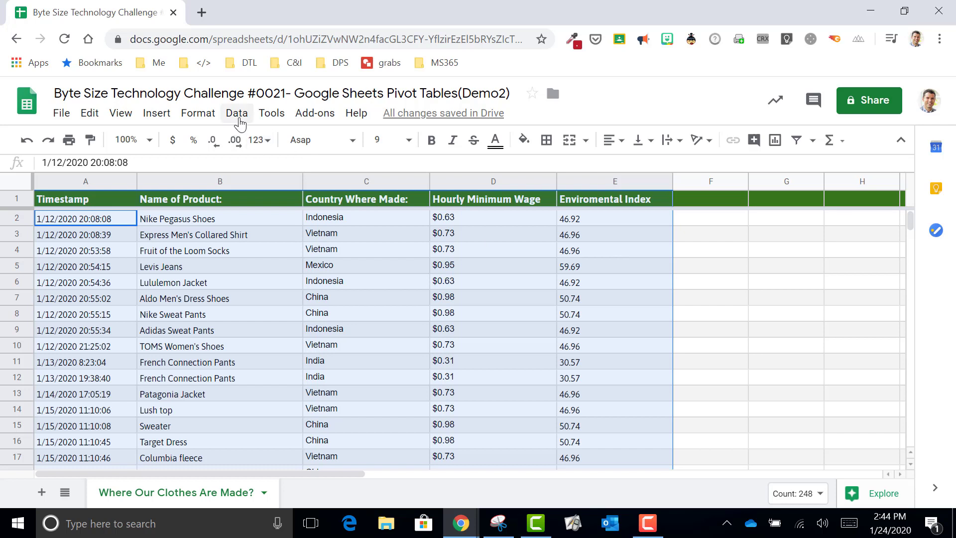
click(238, 118)
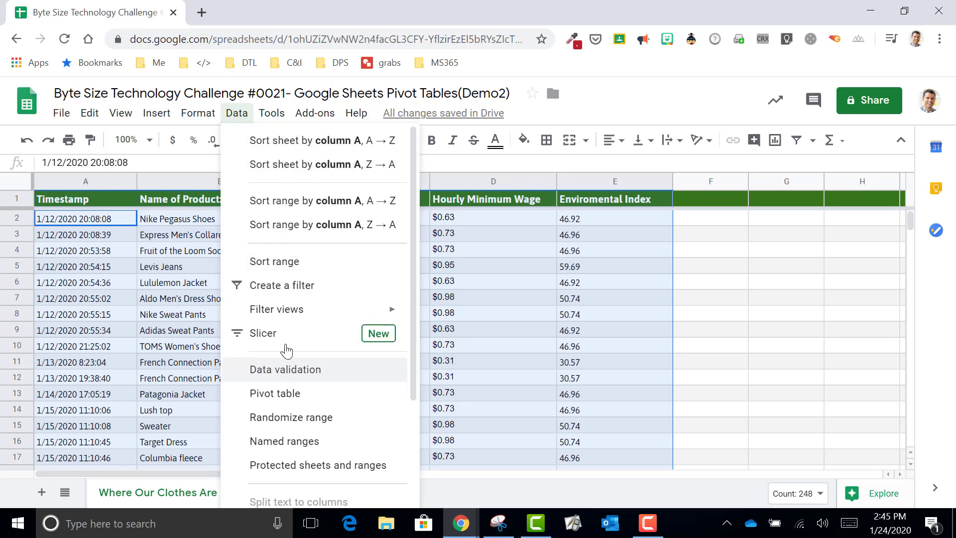
click(289, 394)
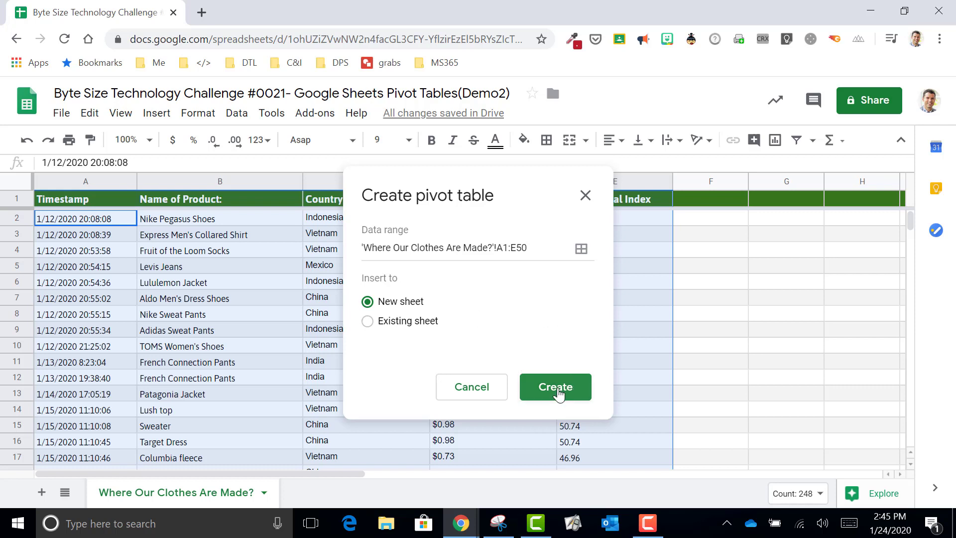
click(557, 387)
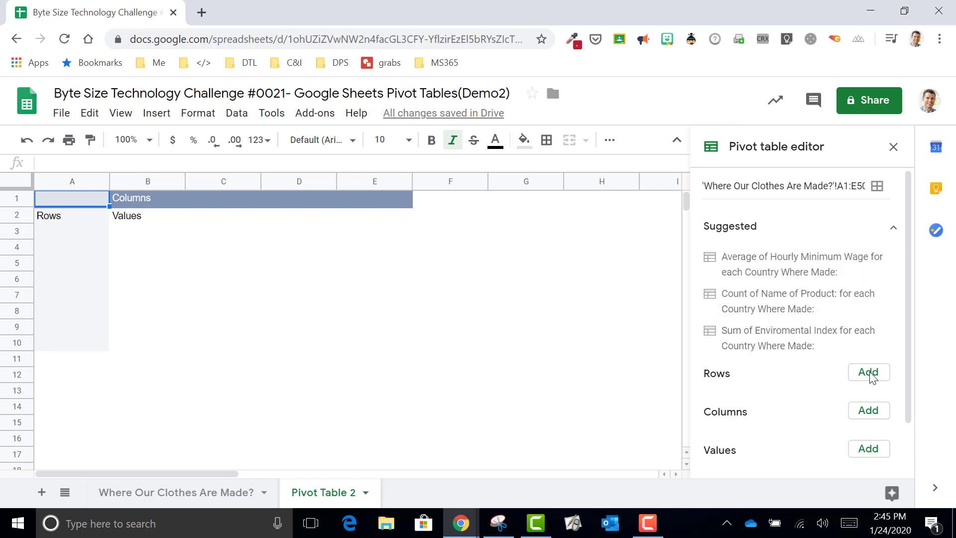
Add the "Country Where Made:" field as the pivot table's rows
scroll(872, 377, down, 2)
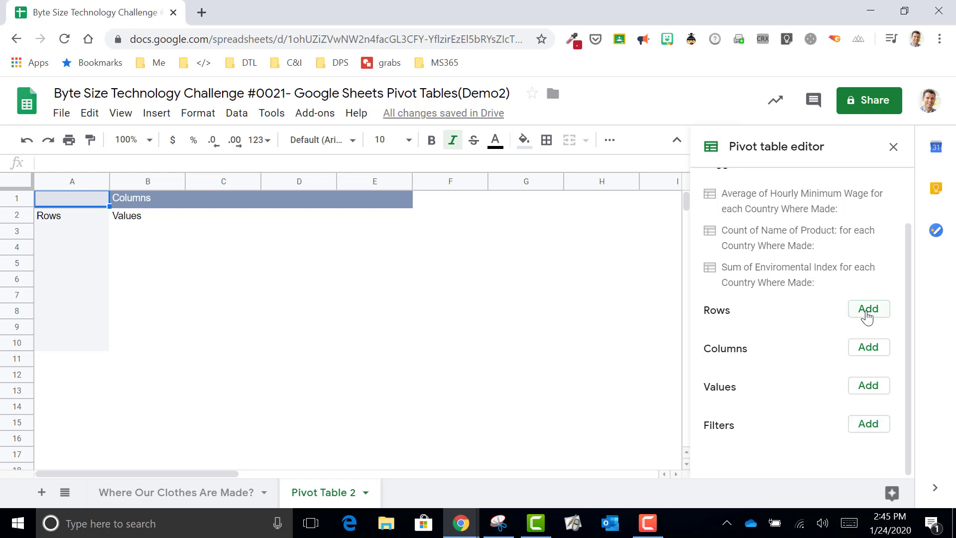
click(866, 316)
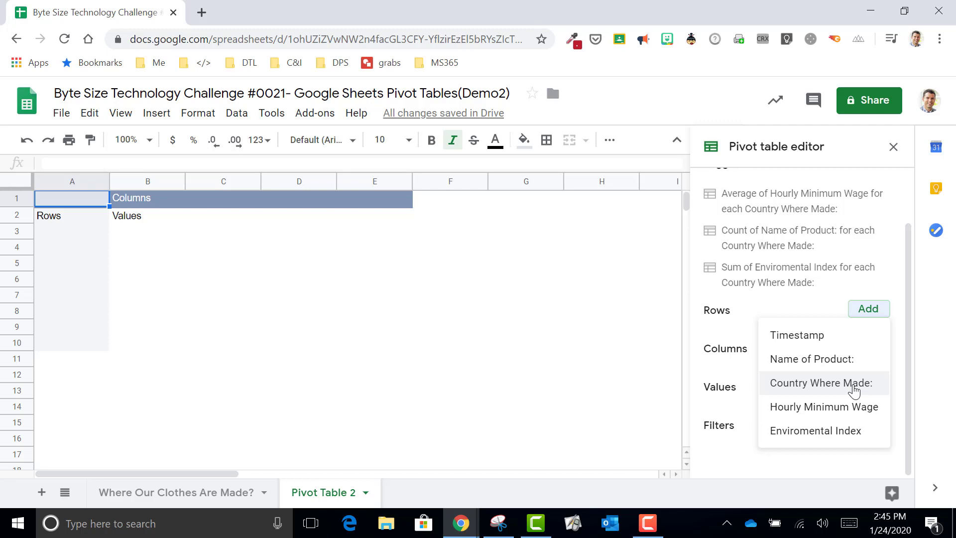
click(855, 391)
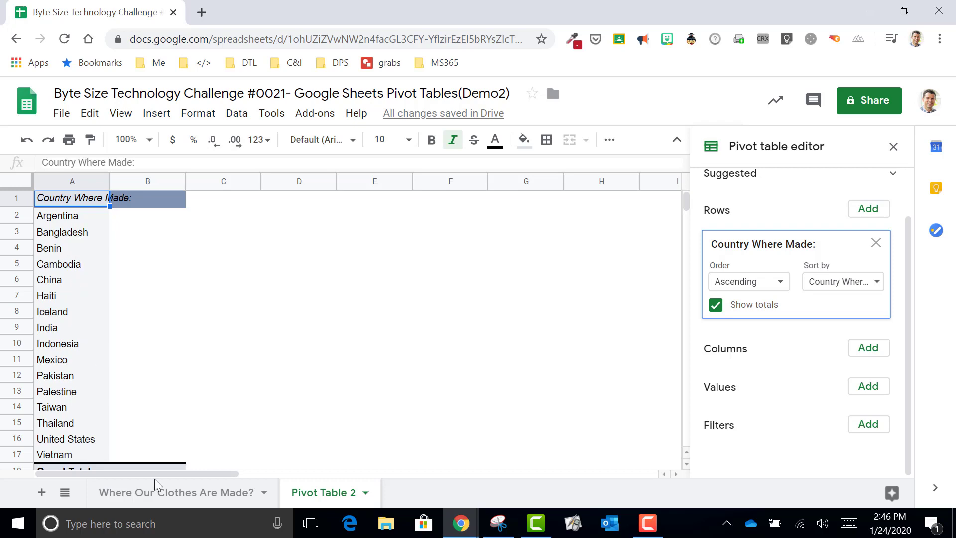
Examine the entries in the "Country Where Made:" column of the "Where Our Clothes Are Made?" source sheet
click(187, 496)
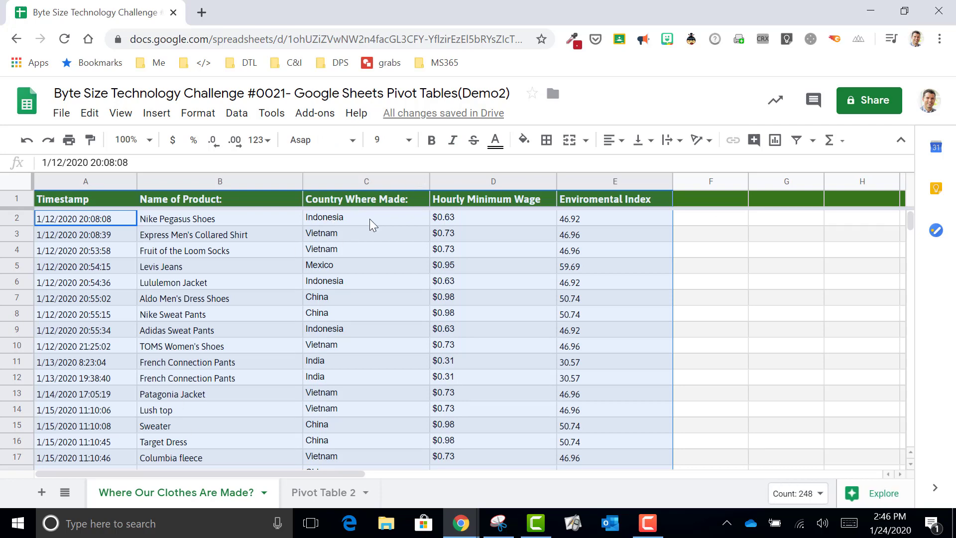
scroll(373, 225, down, 9)
scroll(371, 225, down, 4)
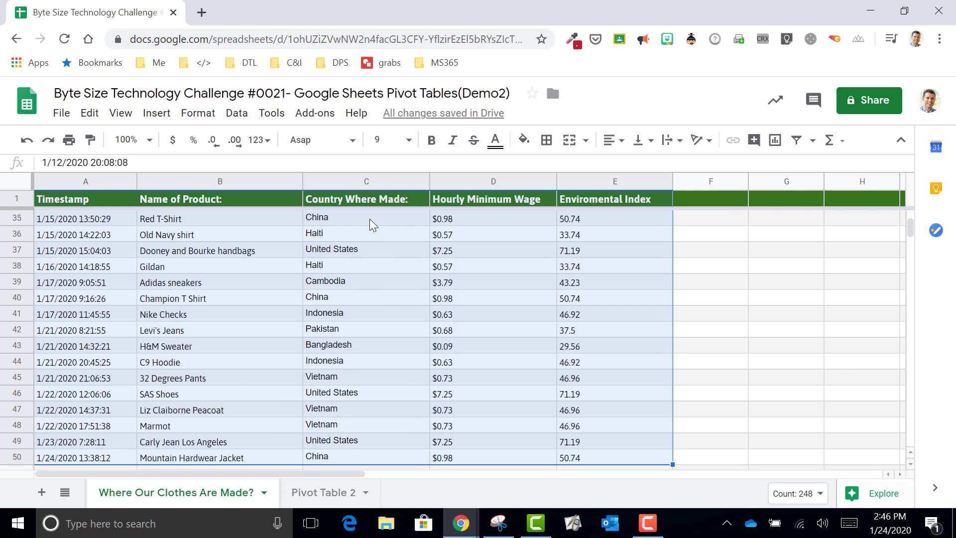
scroll(361, 278, up, 6)
scroll(361, 277, up, 6)
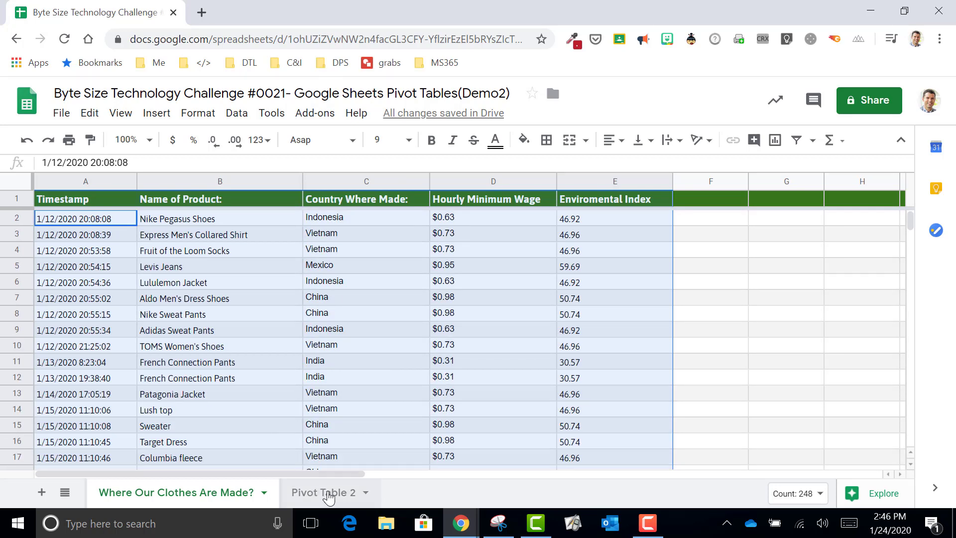
Return to the Pivot Table 2 sheet and add Hourly Minimum Wage as a second row field
click(321, 493)
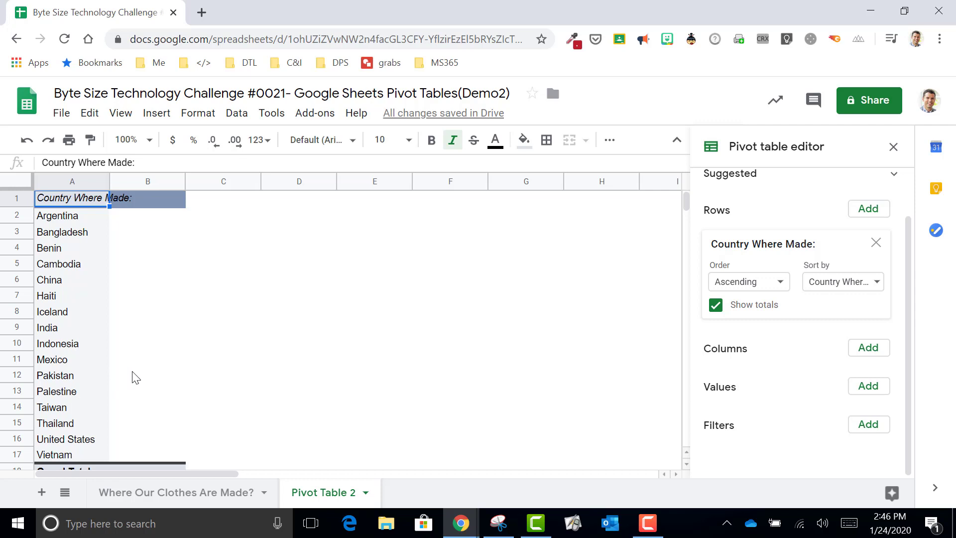
click(871, 215)
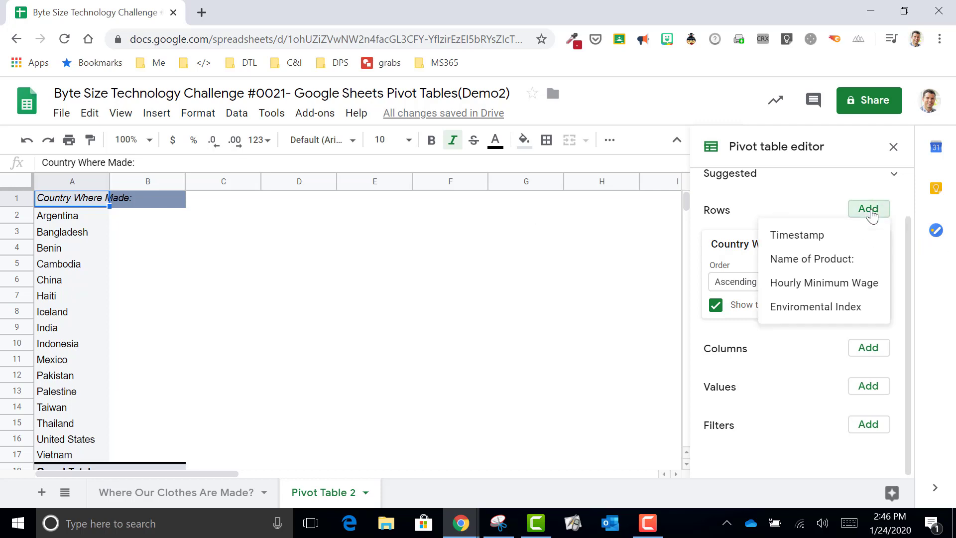
click(855, 283)
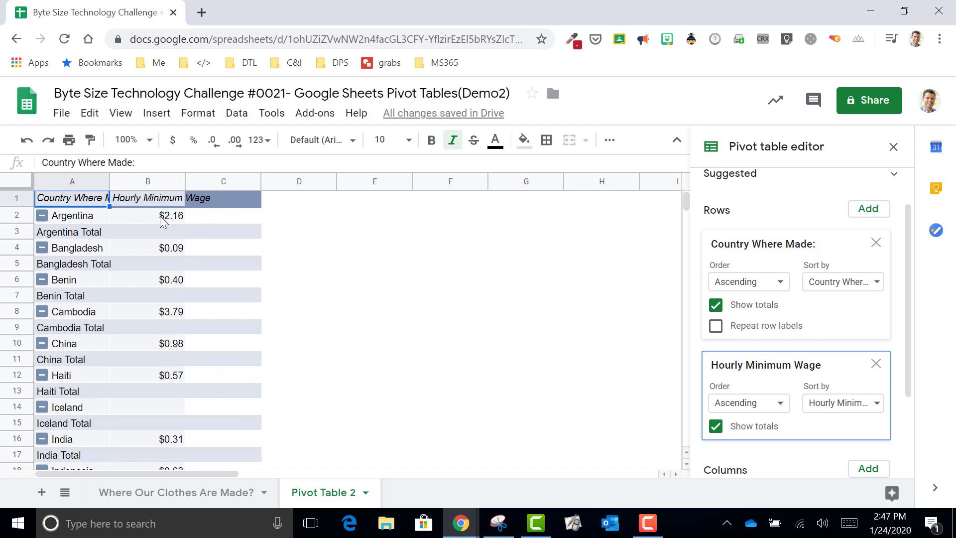
Examine how countries pair with hourly minimum wages in the "Where Our Clothes Are Made?" source data
click(177, 492)
click(587, 270)
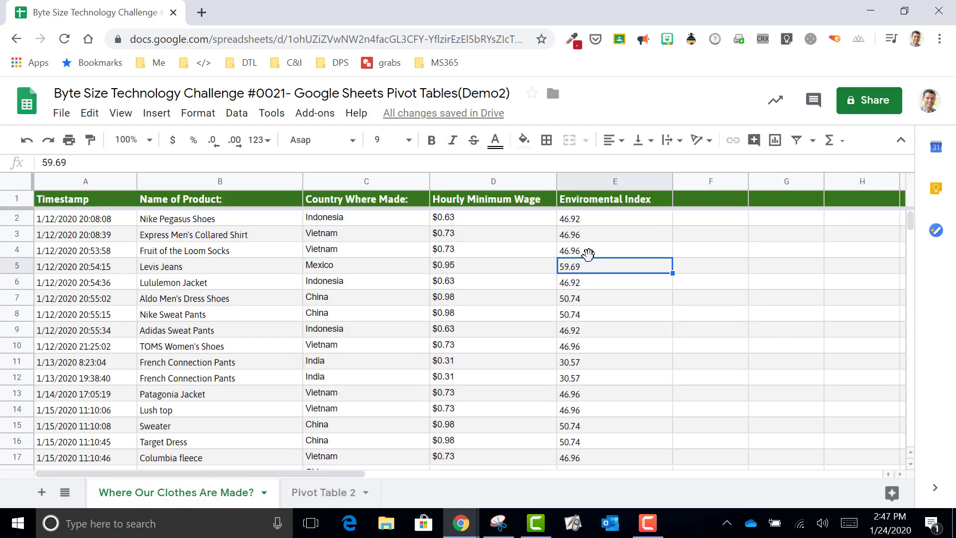
scroll(590, 259, down, 2)
scroll(592, 262, up, 1)
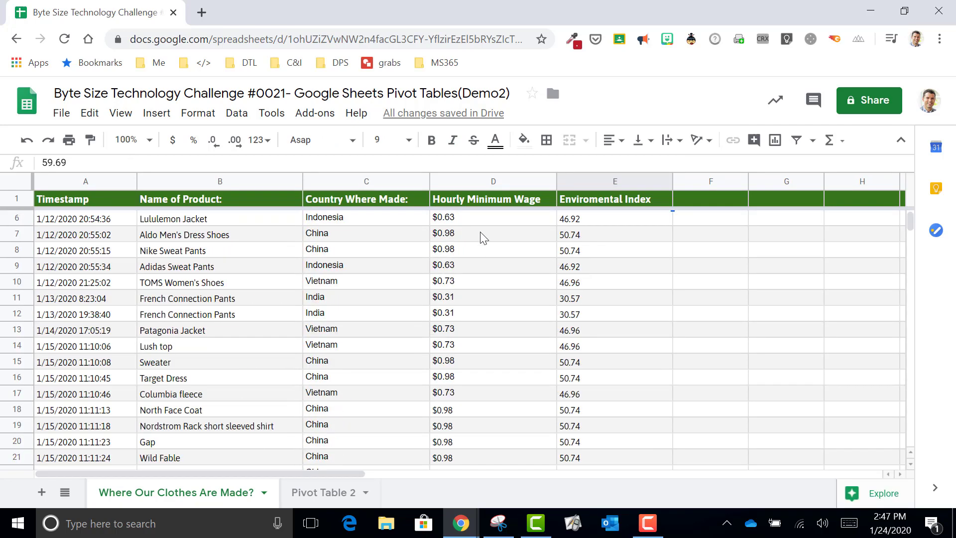
scroll(482, 237, down, 1)
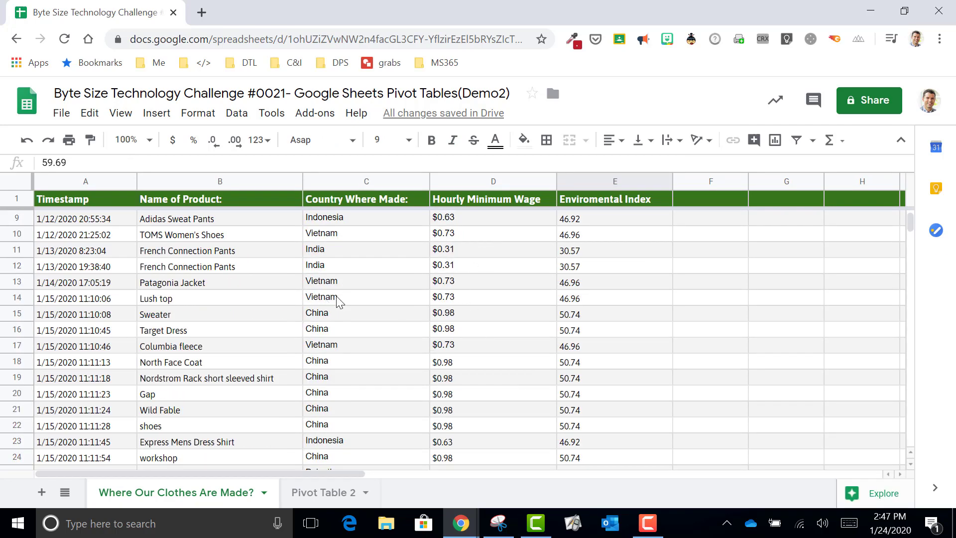
drag(336, 297, 451, 298)
drag(349, 330, 435, 333)
scroll(380, 434, down, 1)
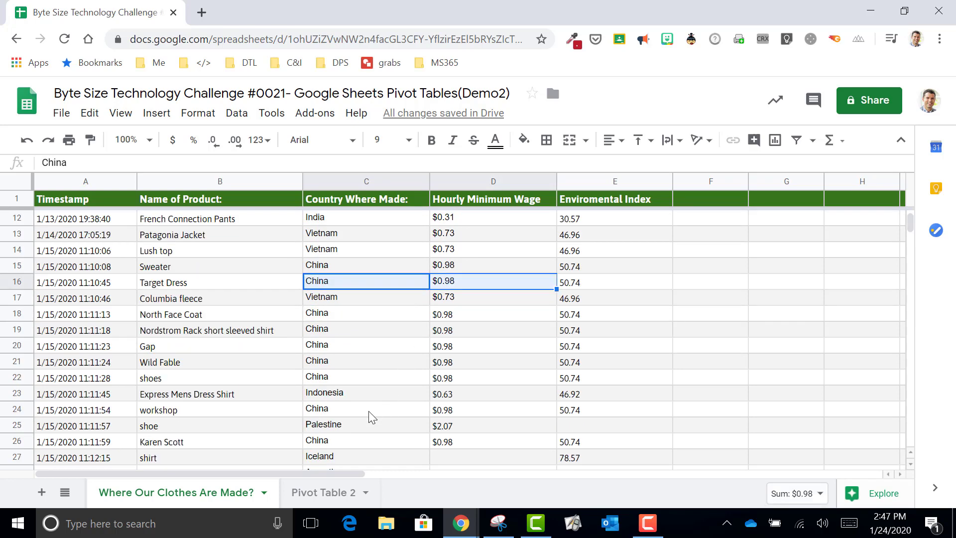
Return to the Pivot Table 2 sheet and turn off the totals for the Hourly Minimum Wage rows
click(334, 492)
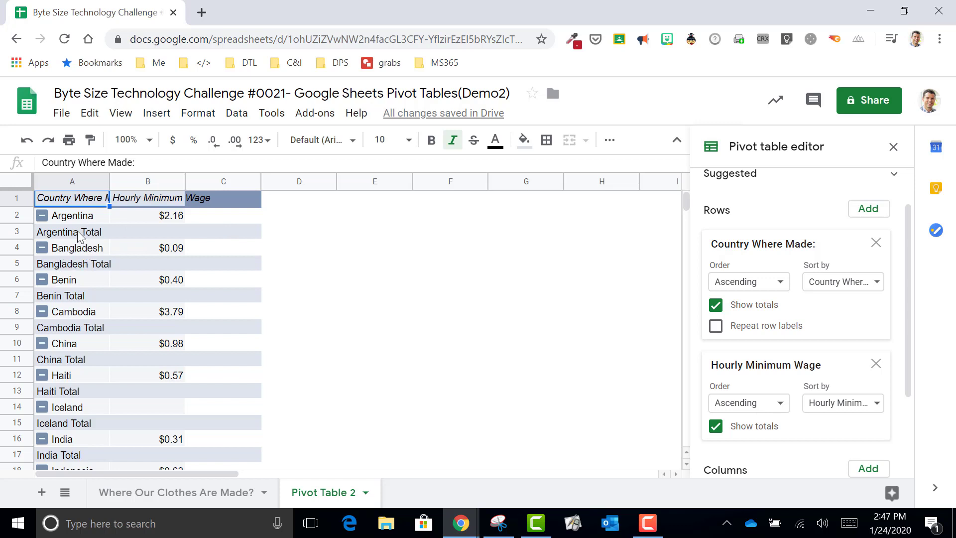
click(716, 427)
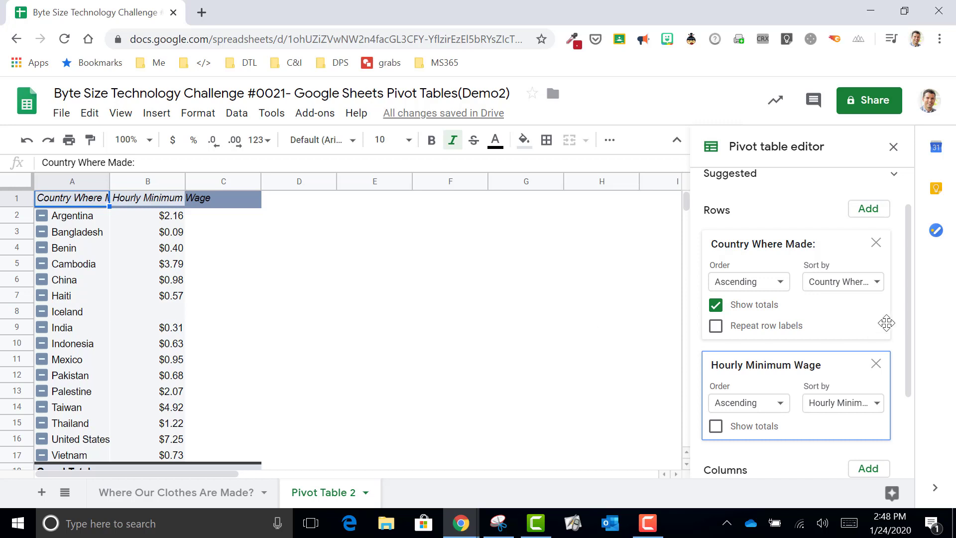
Add a pivot table filter on Hourly Minimum Wage that excludes the blank values
scroll(885, 320, down, 3)
click(879, 424)
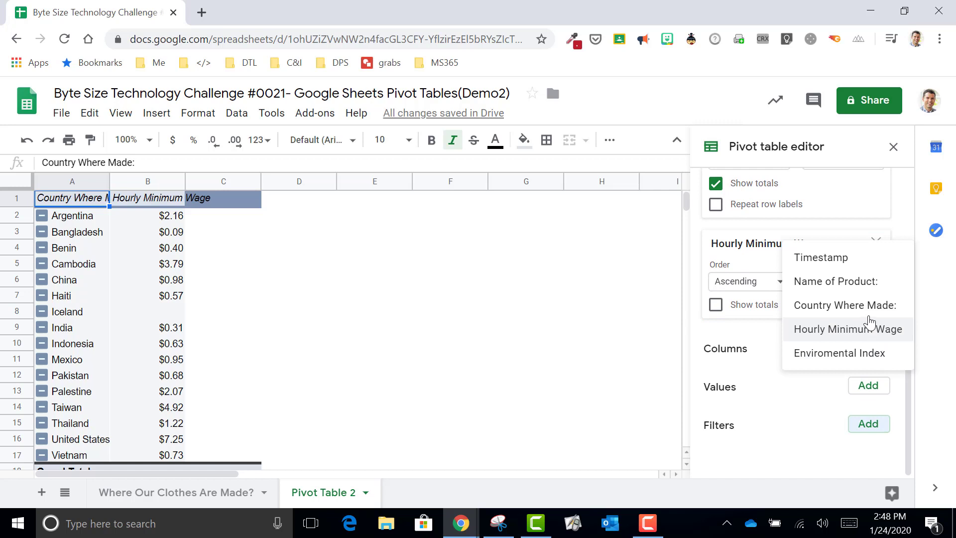
click(876, 339)
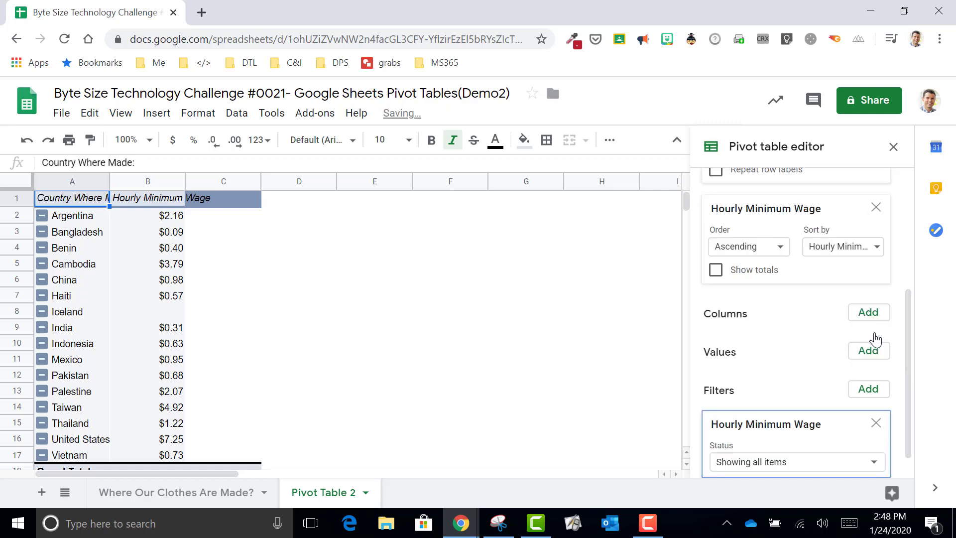
scroll(853, 398, down, 1)
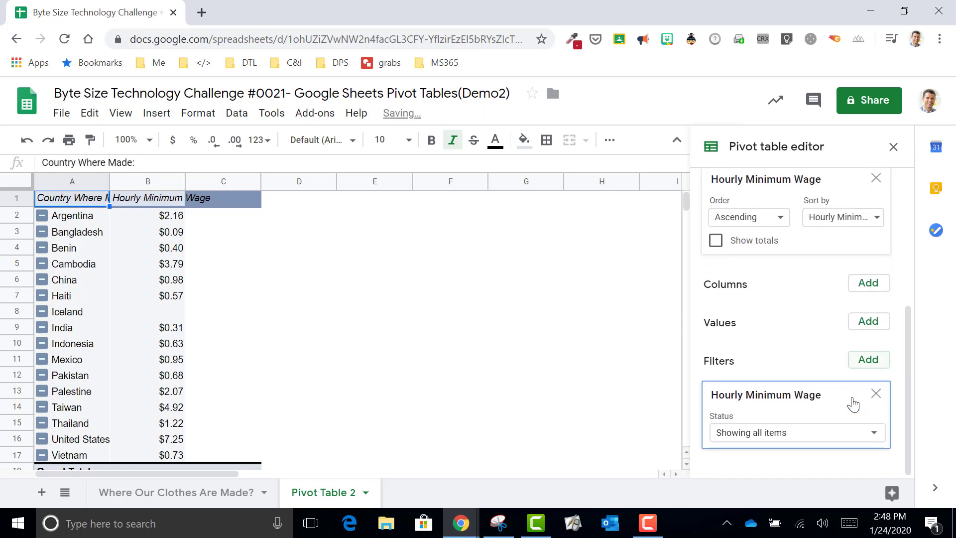
click(824, 439)
click(797, 361)
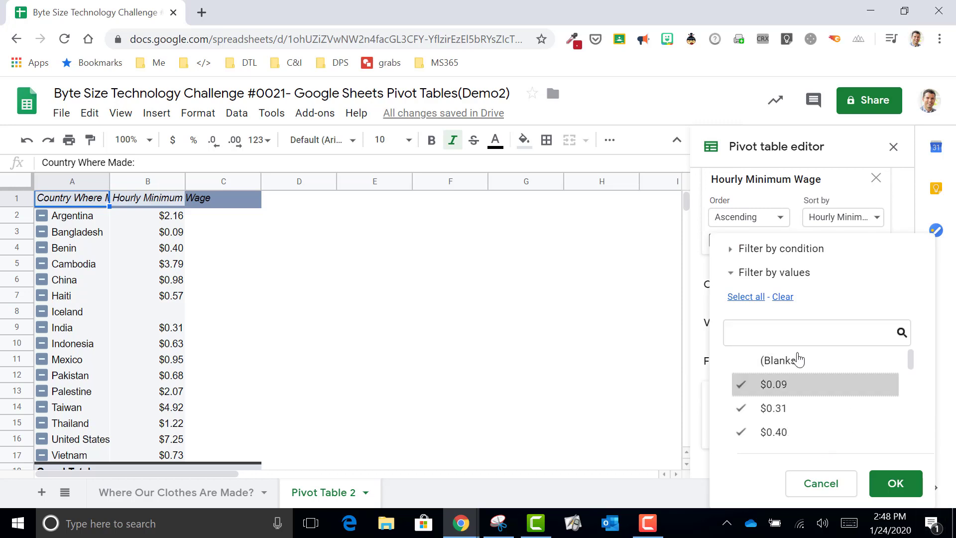
click(896, 483)
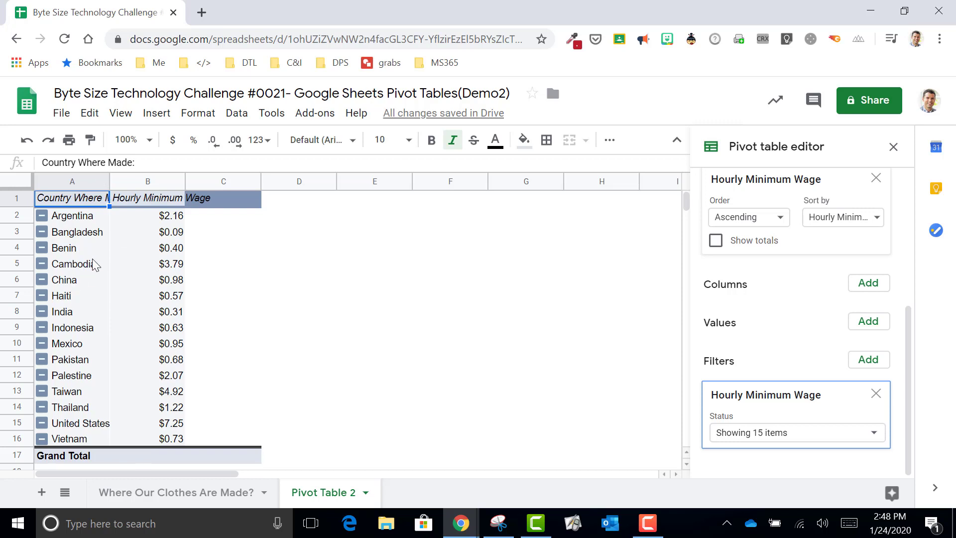
scroll(762, 303, up, 4)
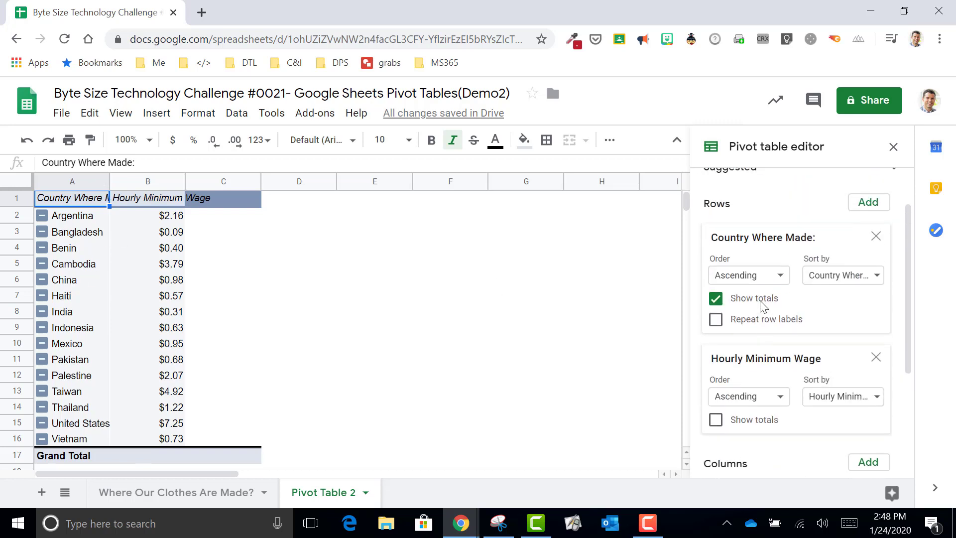
Add Country Where Made as a pivot table value field summarized by COUNTA
scroll(761, 304, up, 1)
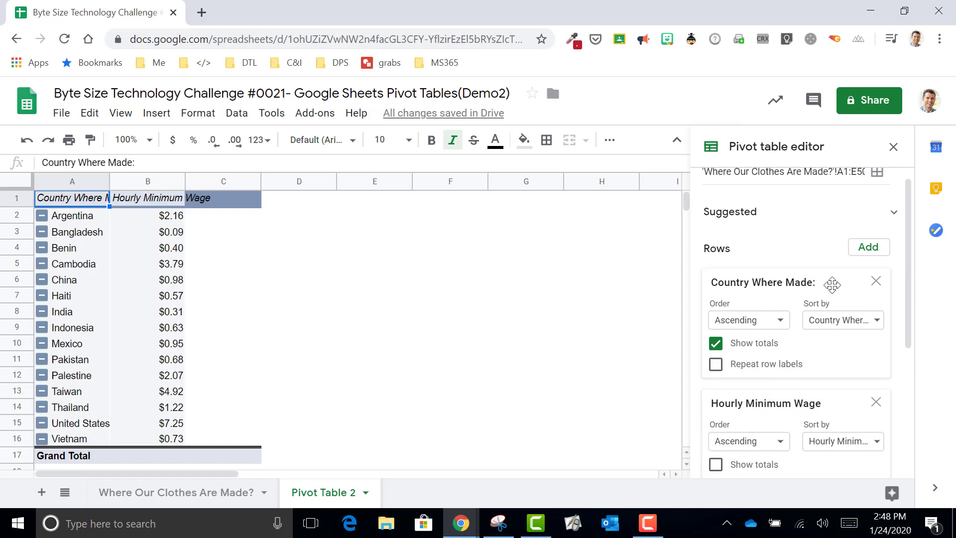
scroll(832, 285, down, 5)
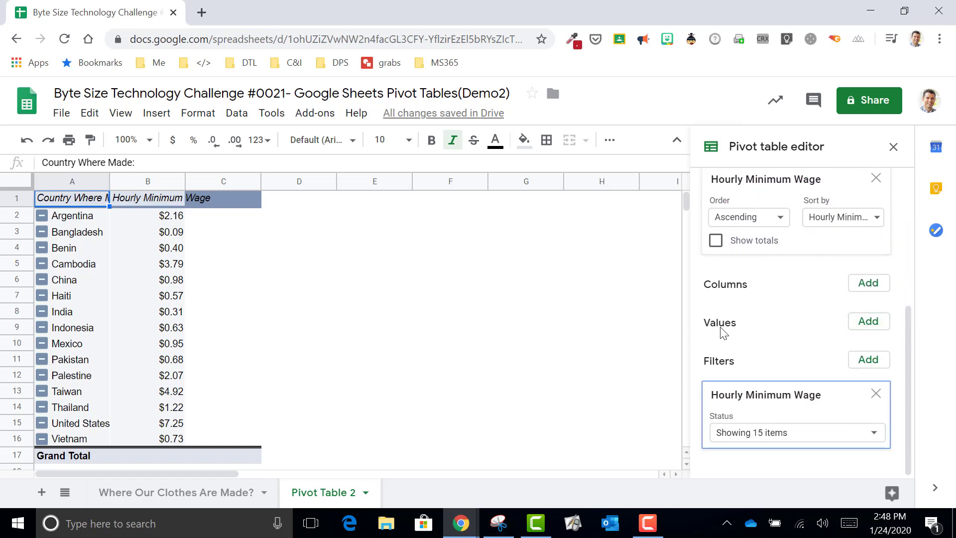
click(855, 327)
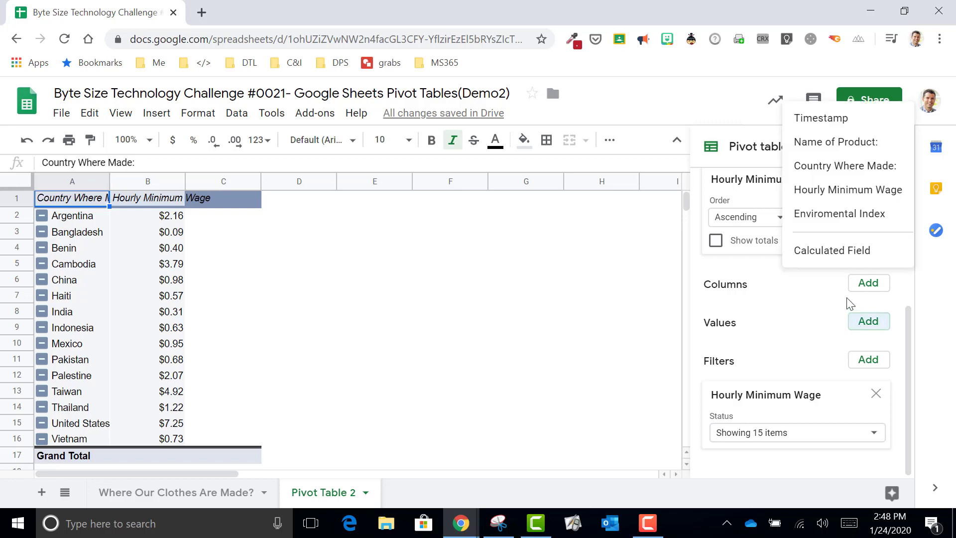
click(872, 177)
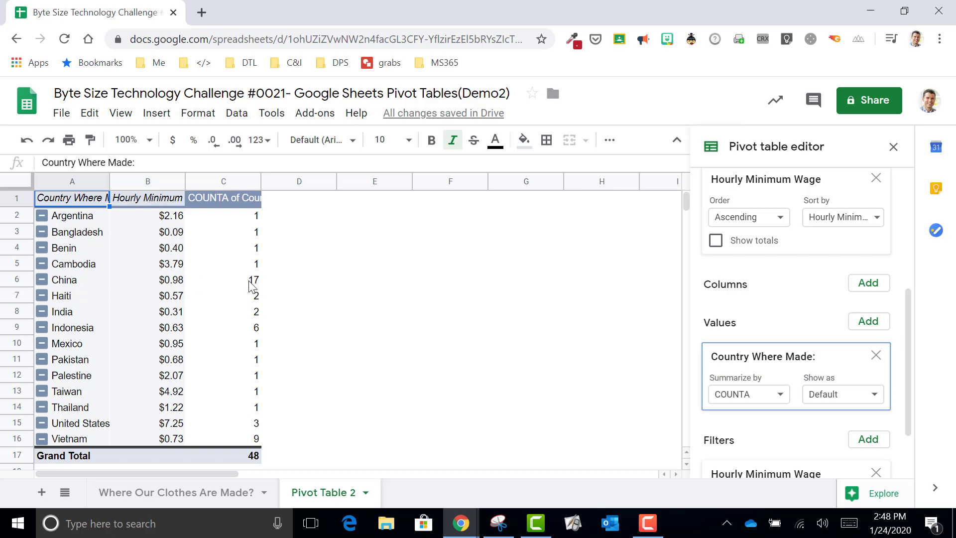
Examine how often each country occurs in the "Where Our Clothes Are Made?" source data
click(191, 495)
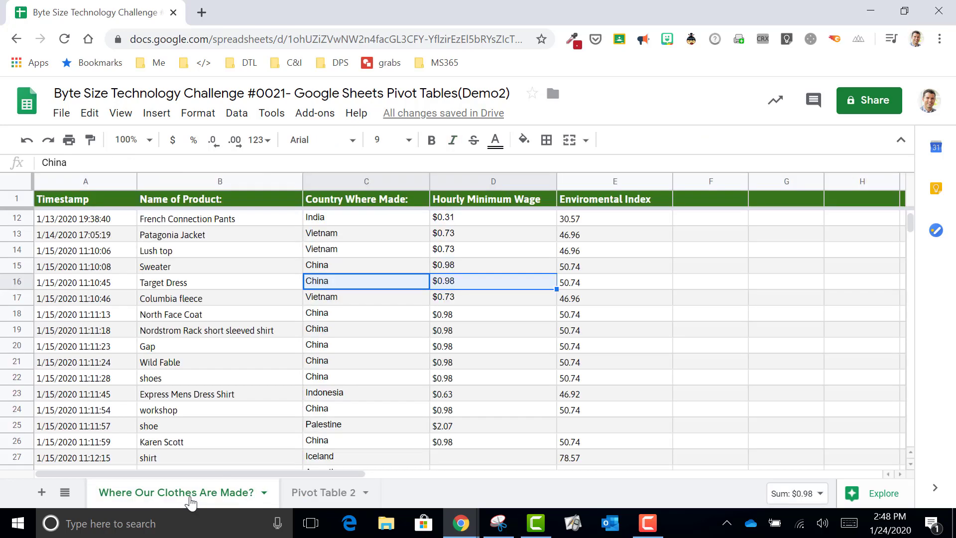
scroll(298, 343, down, 10)
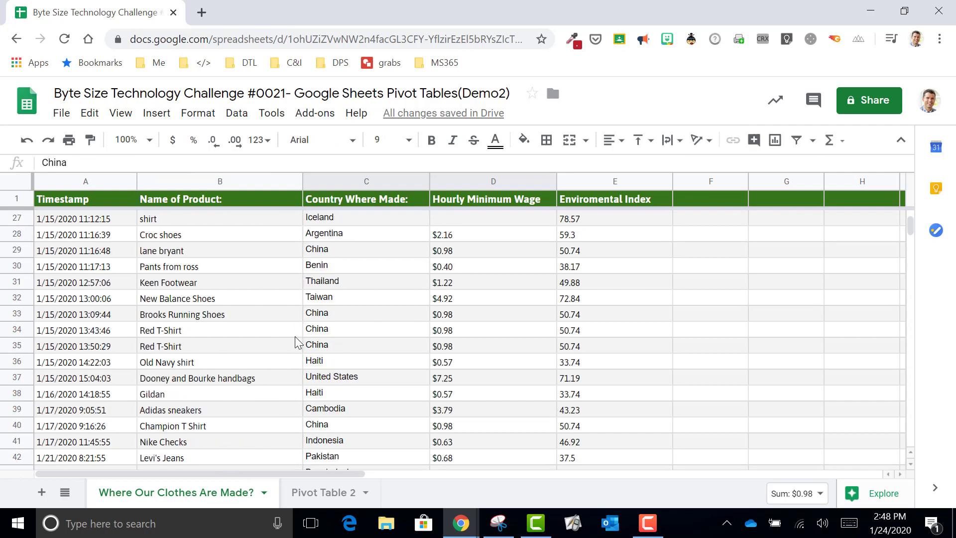
scroll(297, 343, up, 13)
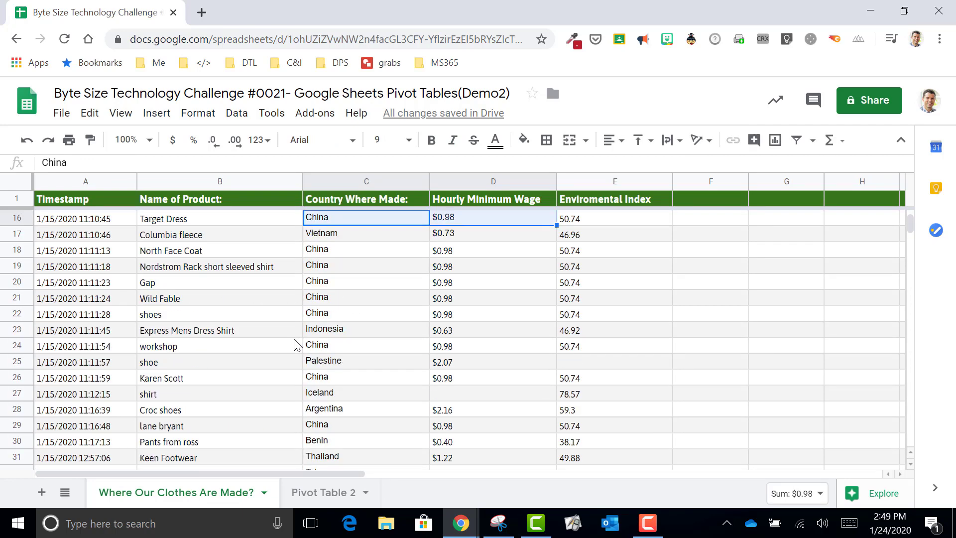
Return to the Pivot Table 2 sheet and sort the country rows by COUNTA of Country Where Made in descending order
click(332, 500)
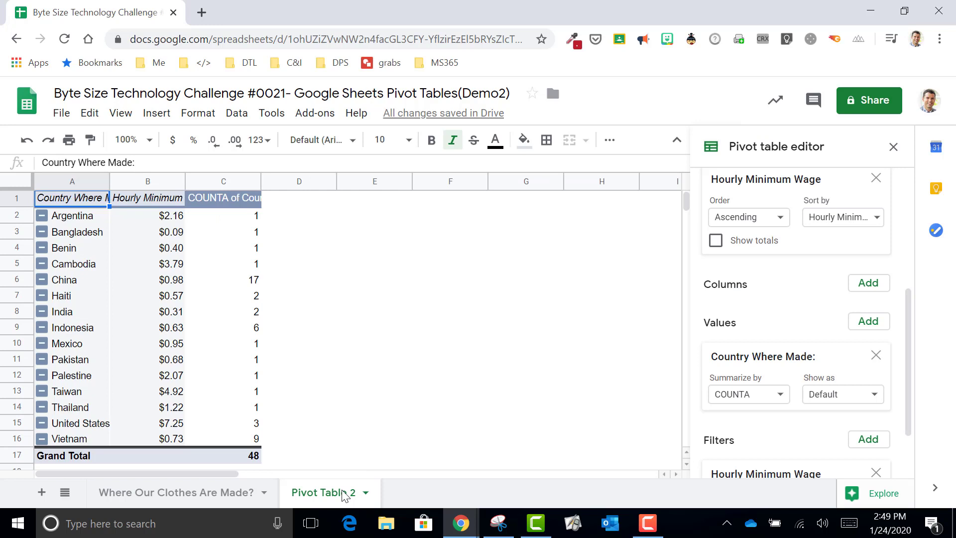
scroll(821, 353, up, 5)
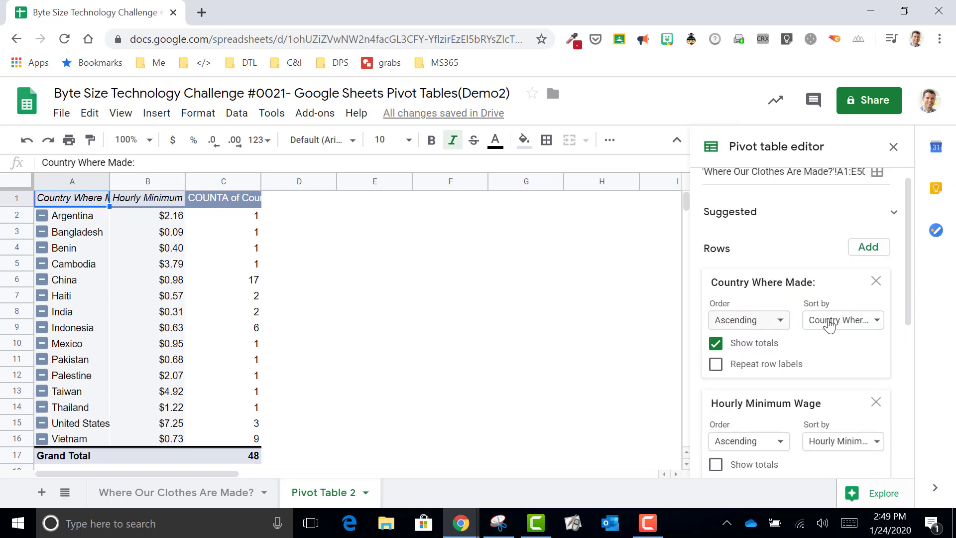
click(845, 324)
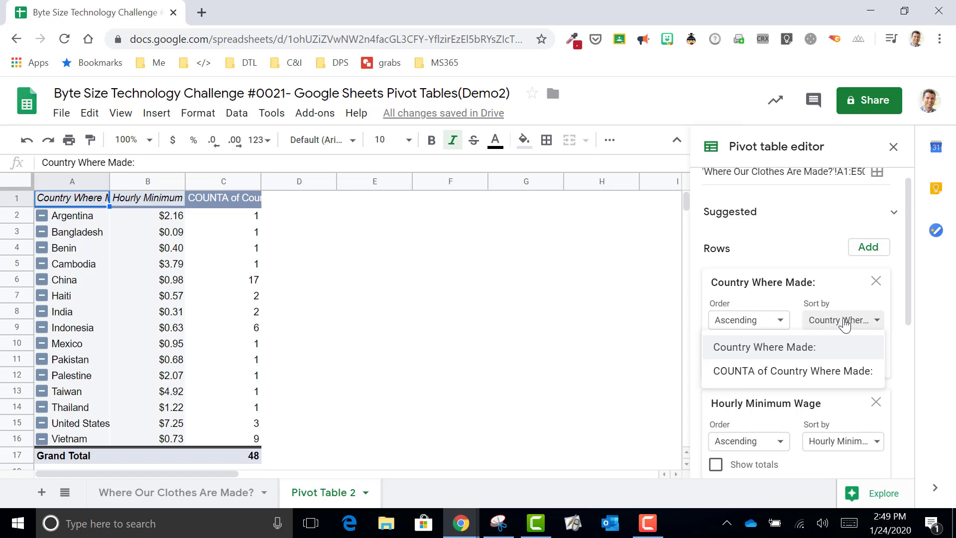
click(839, 371)
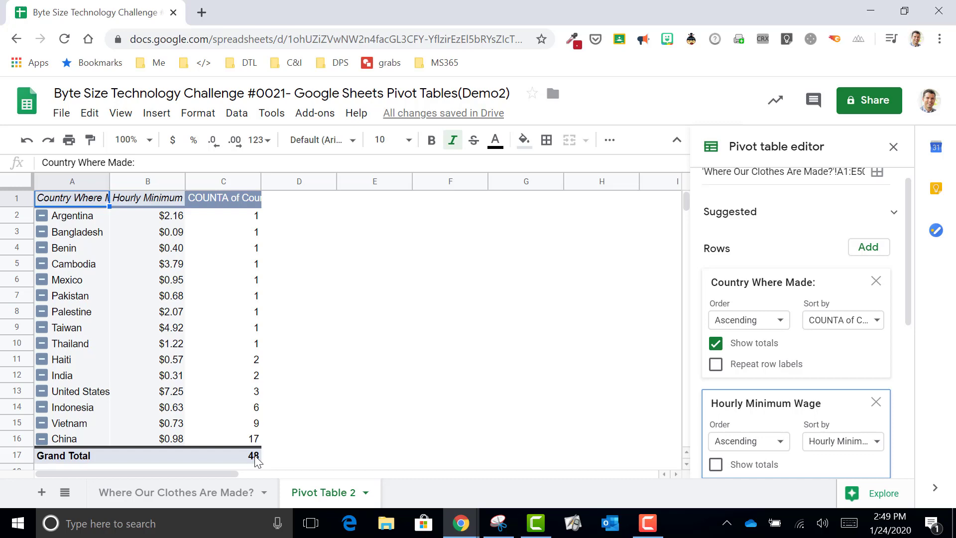
click(760, 325)
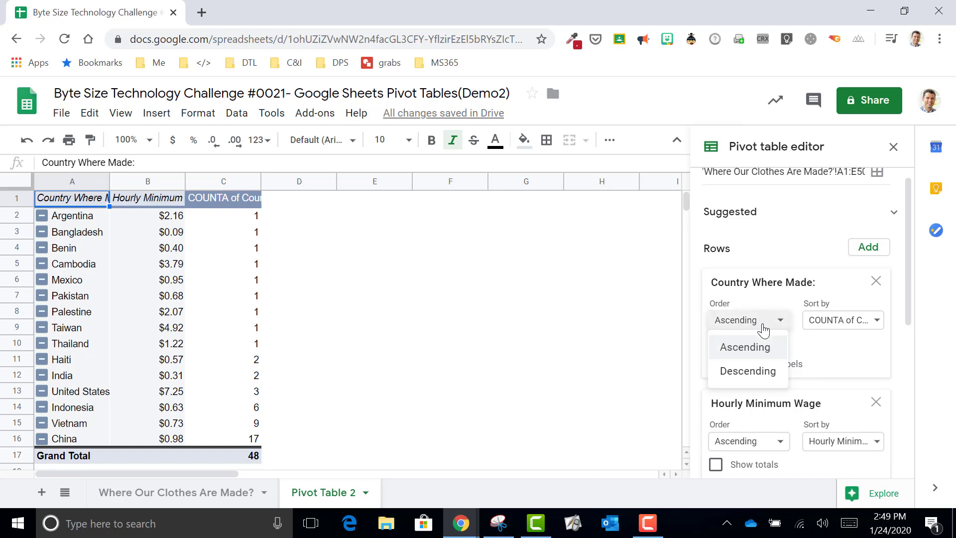
click(760, 370)
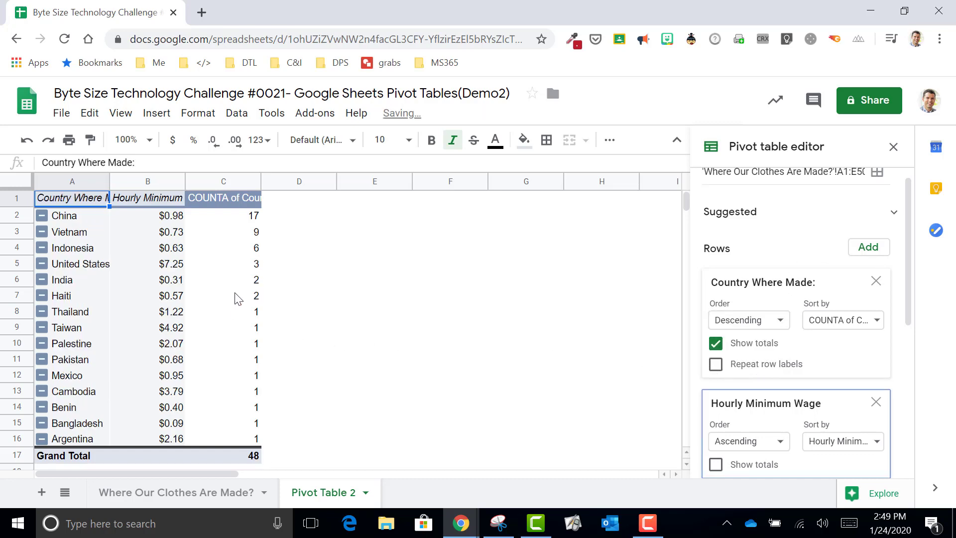
scroll(237, 298, down, 2)
scroll(237, 299, up, 2)
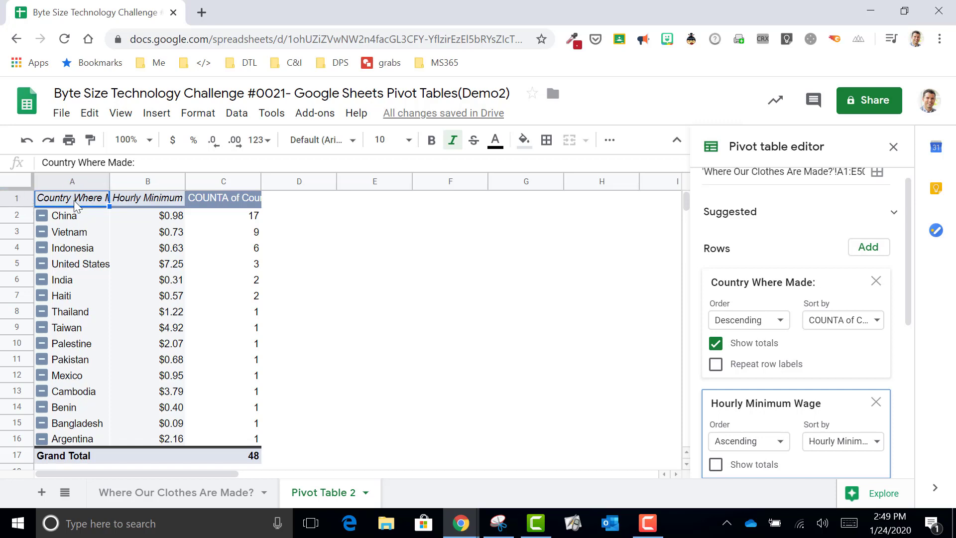
Wrap the text of the pivot table's header cells A1:C1
drag(80, 198, 212, 197)
click(610, 140)
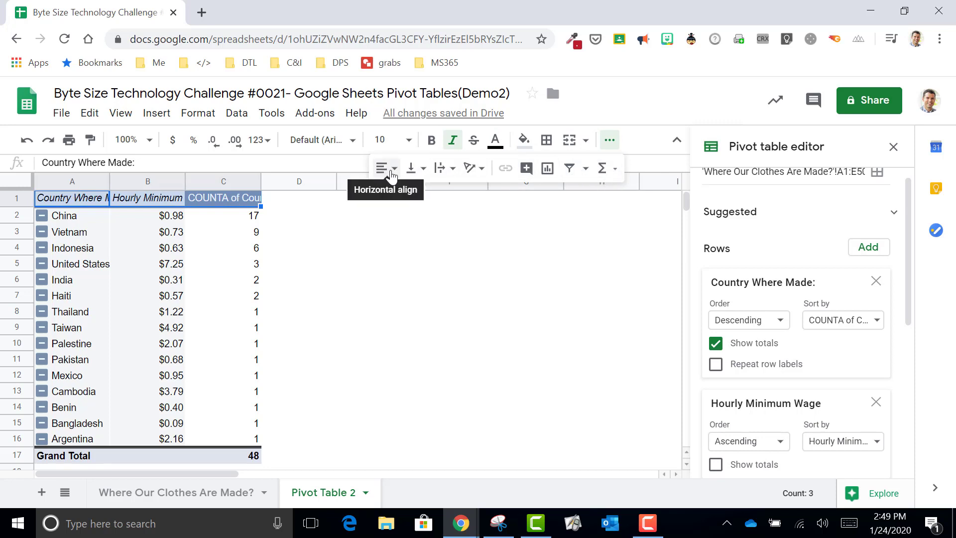
click(440, 167)
click(466, 195)
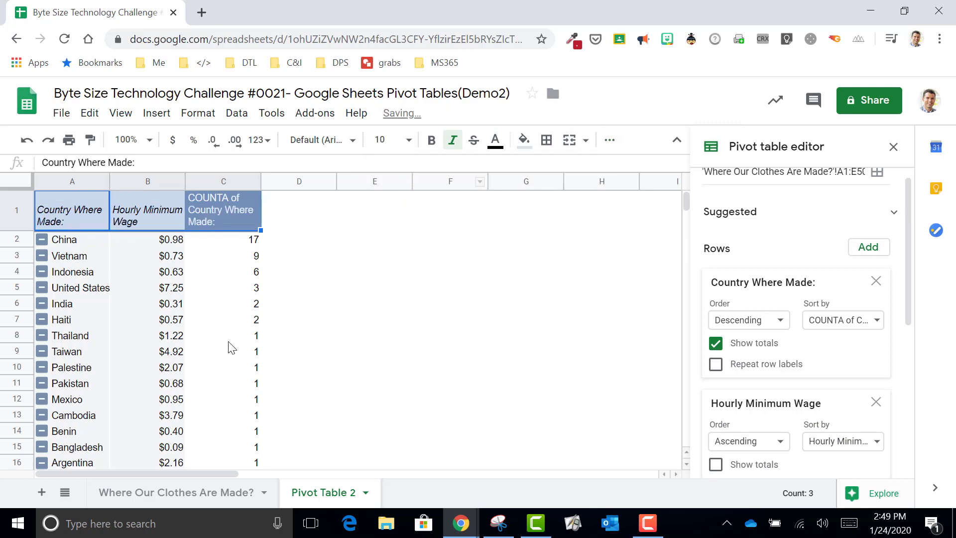
click(290, 301)
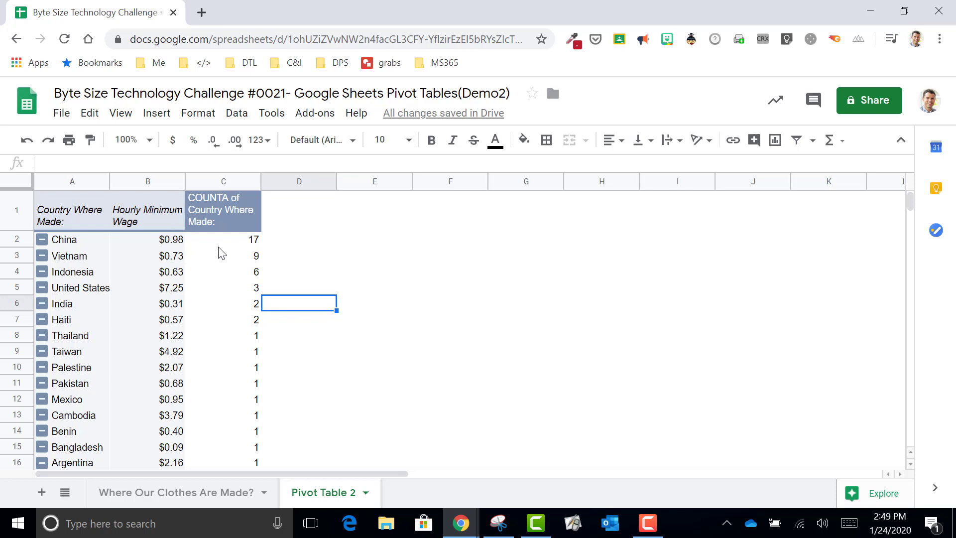
Examine the country counts alongside the hourly minimum wages in the sorted pivot table
click(255, 244)
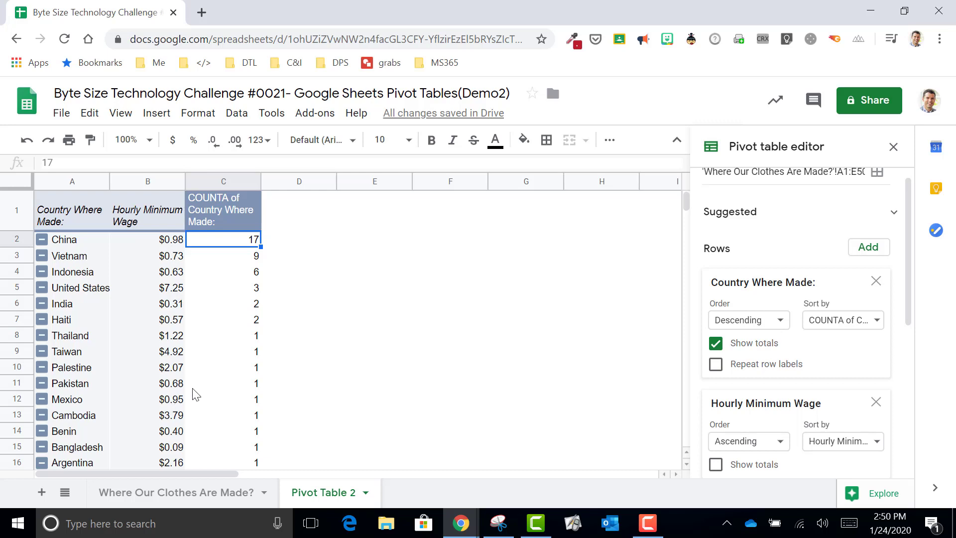
scroll(181, 405, down, 1)
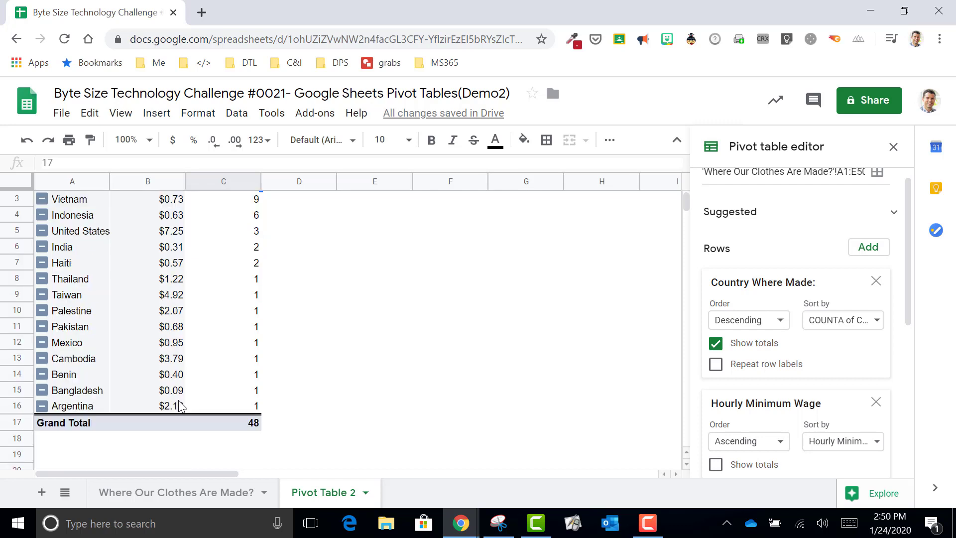
click(179, 360)
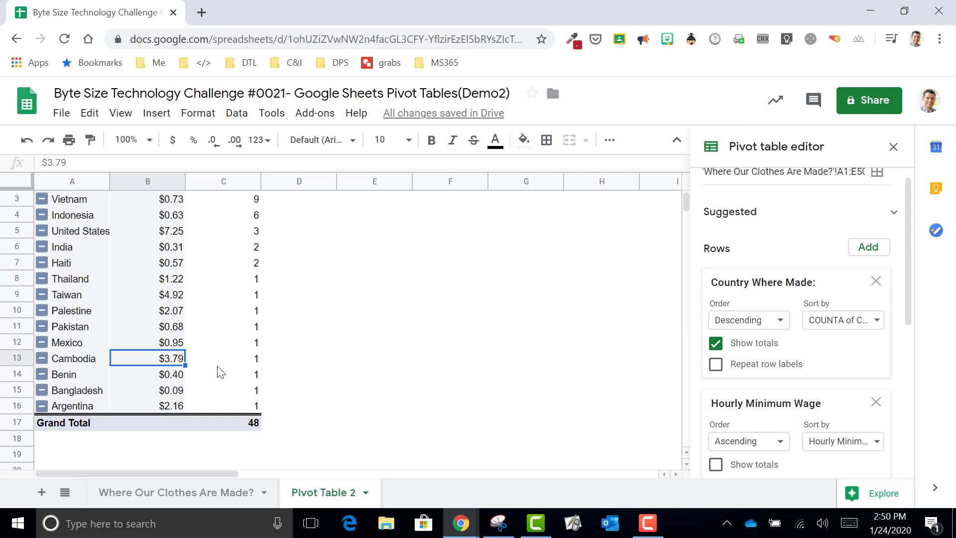
scroll(221, 372, up, 1)
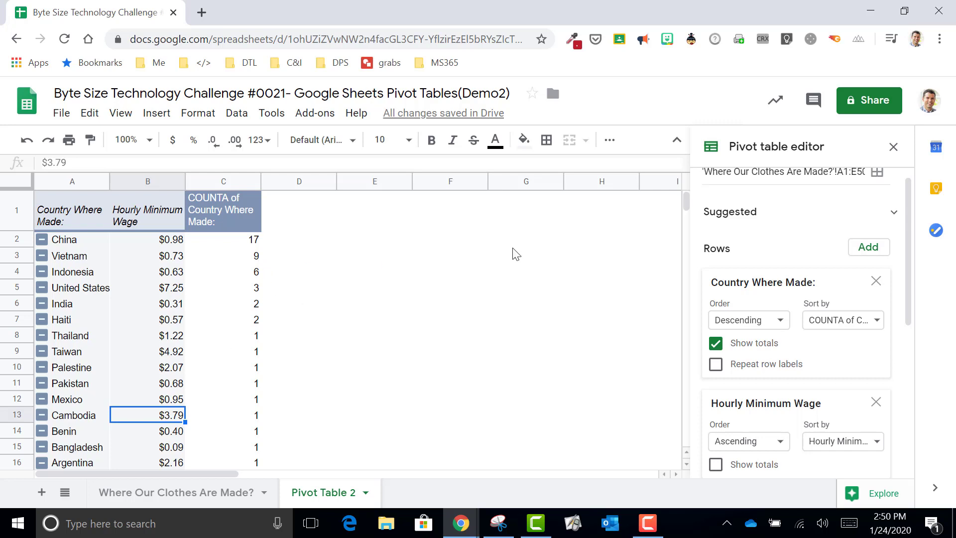
scroll(785, 296, up, 1)
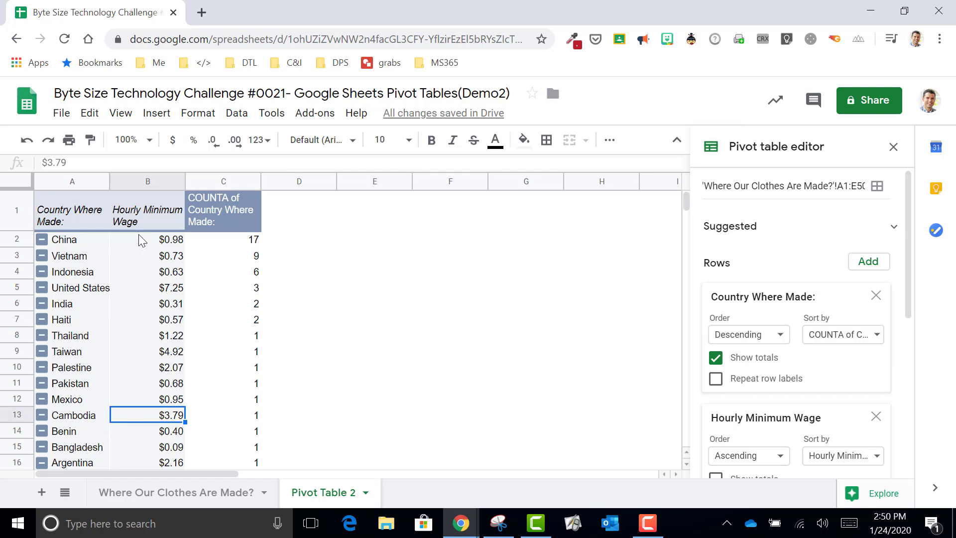
Query Explore for "Correlation of COUNTA of Country Where Made: and Hourly Minimum Wage", review the scatter chart, and clear the query
click(881, 495)
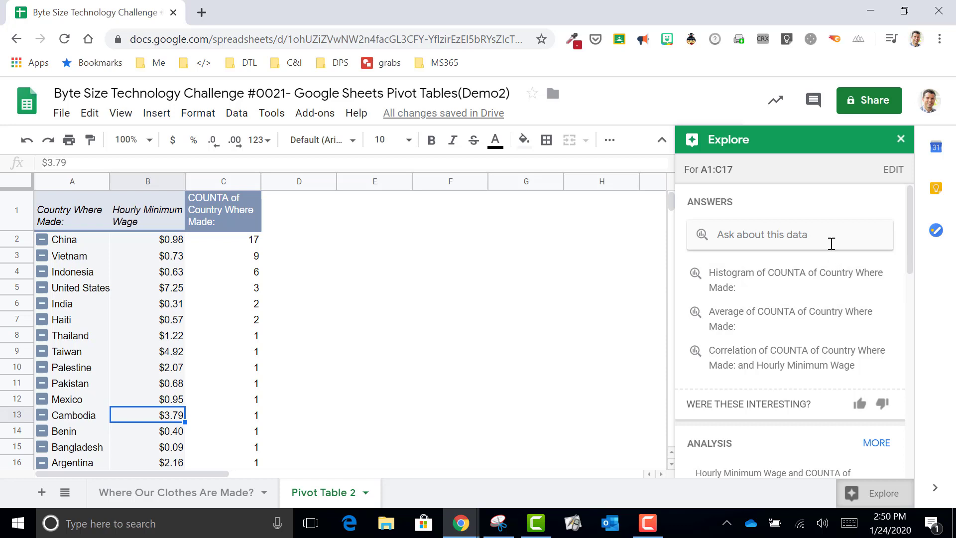
click(777, 234)
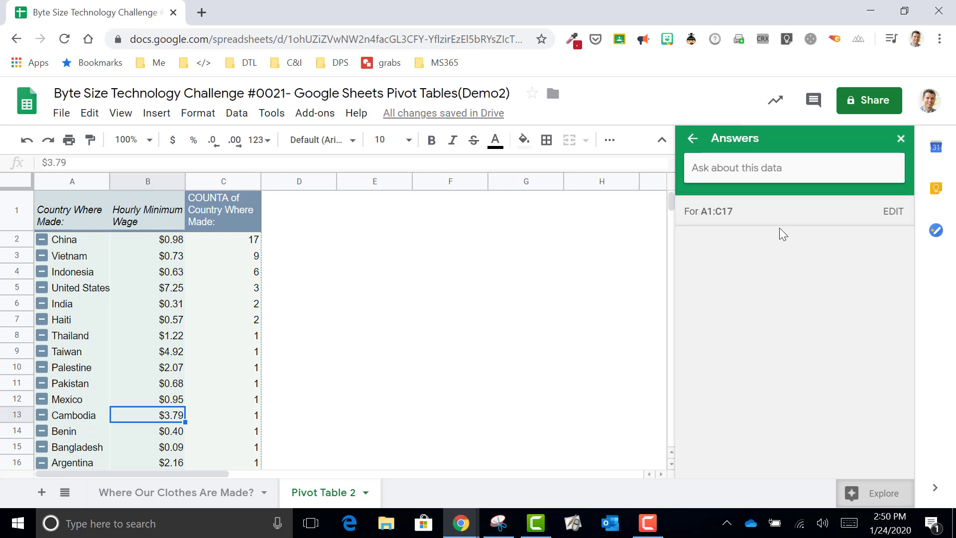
text(corre)
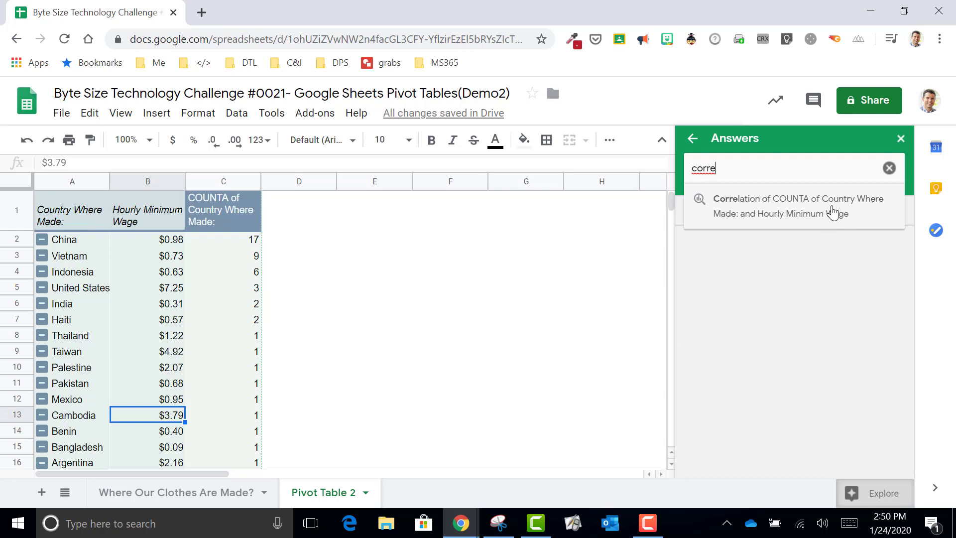
click(833, 212)
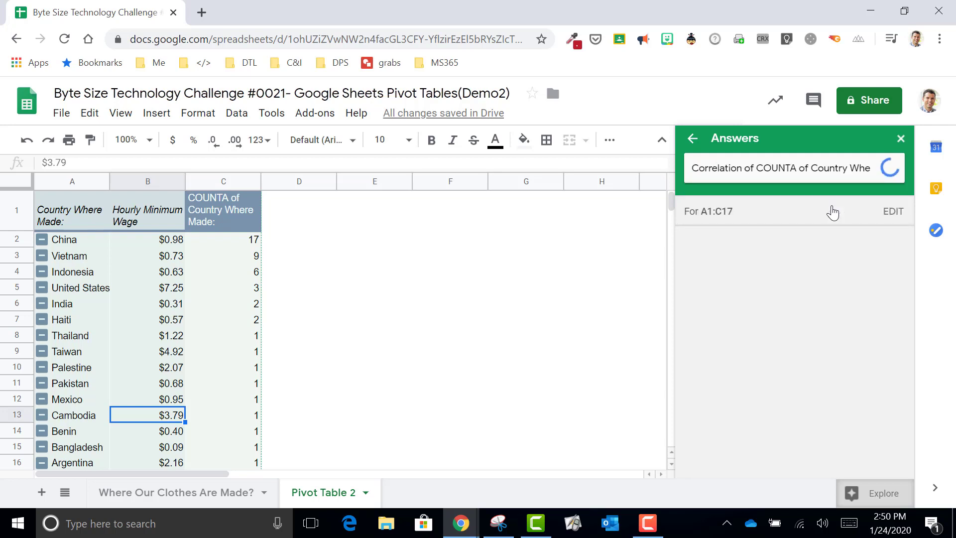
scroll(857, 326, down, 3)
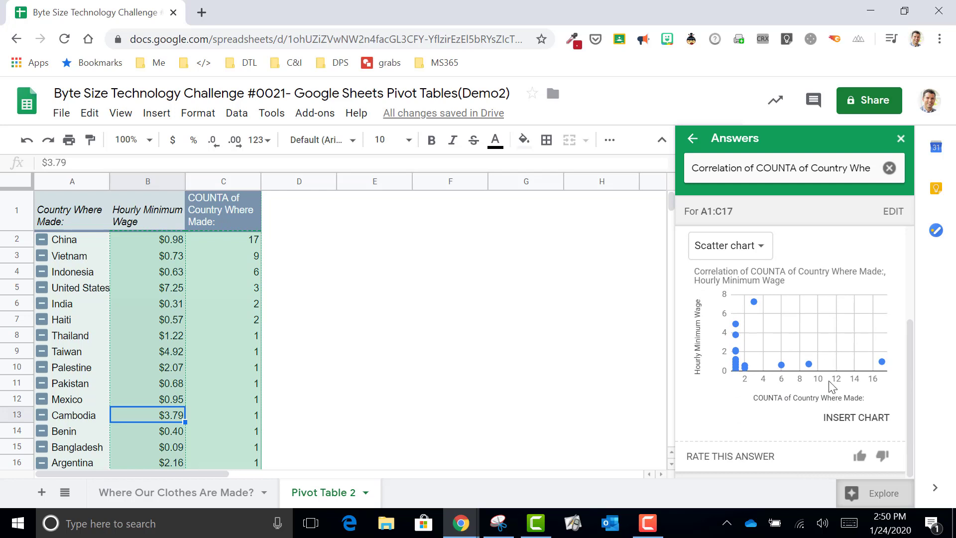
click(888, 169)
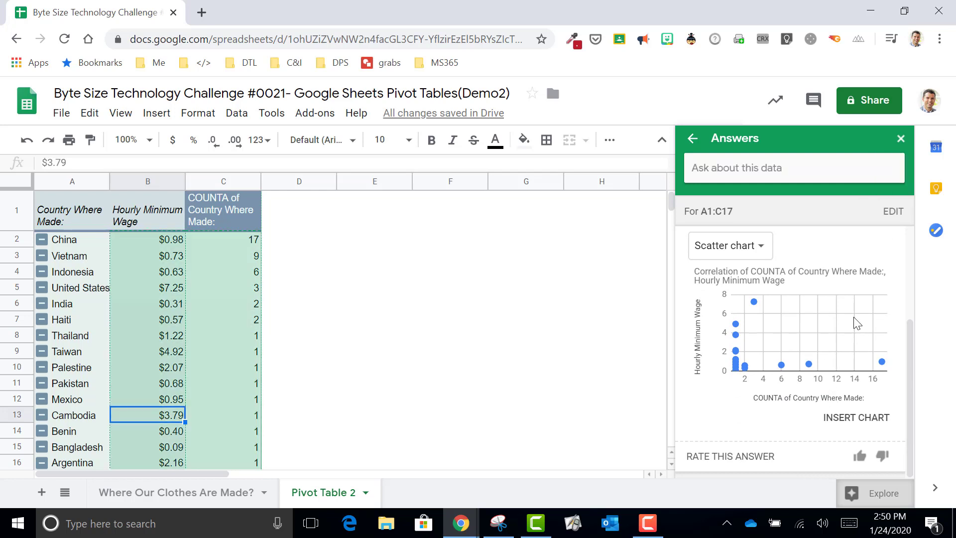
scroll(825, 266, down, 3)
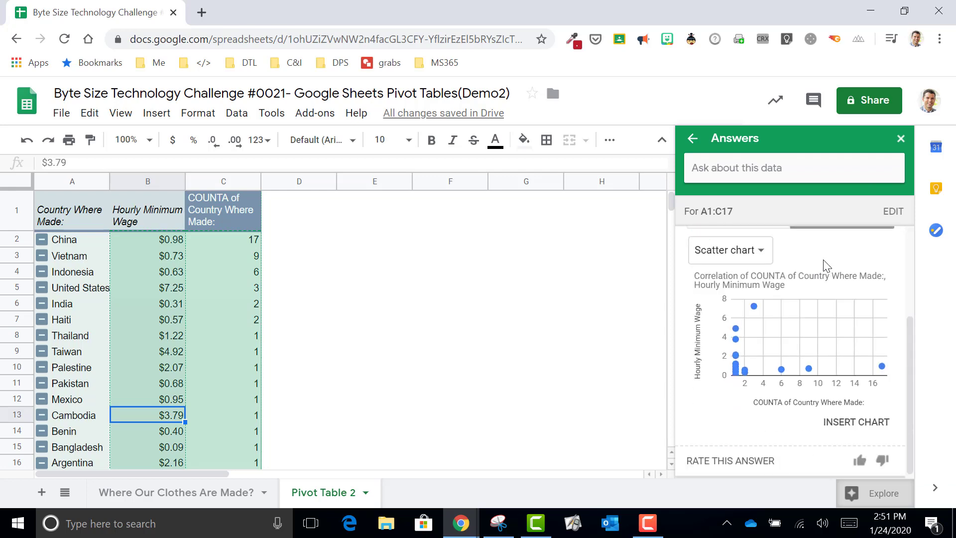
Browse Explore's suggested analysis charts and preview the enlarged dot chart of Hourly Minimum Wage and COUNTA by country
click(692, 139)
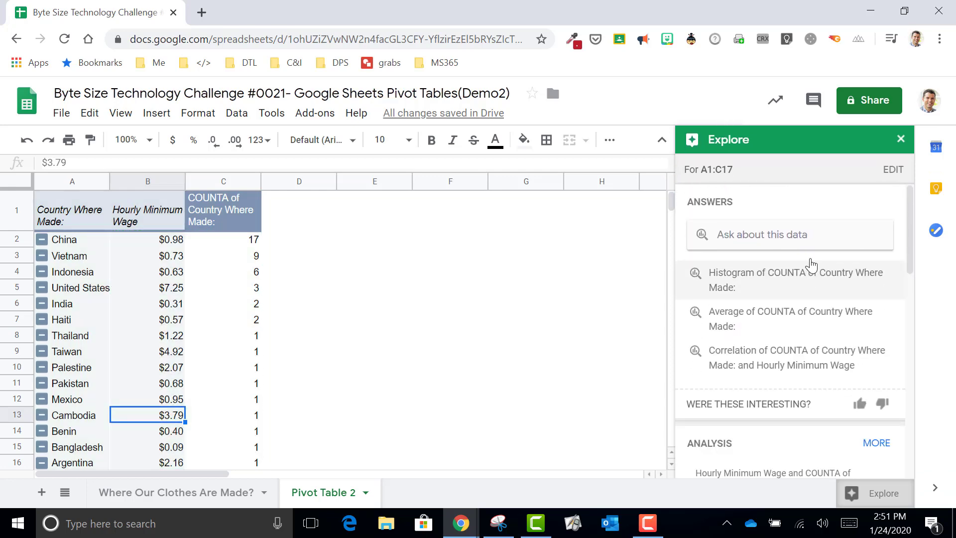
scroll(817, 252, down, 5)
scroll(817, 249, down, 5)
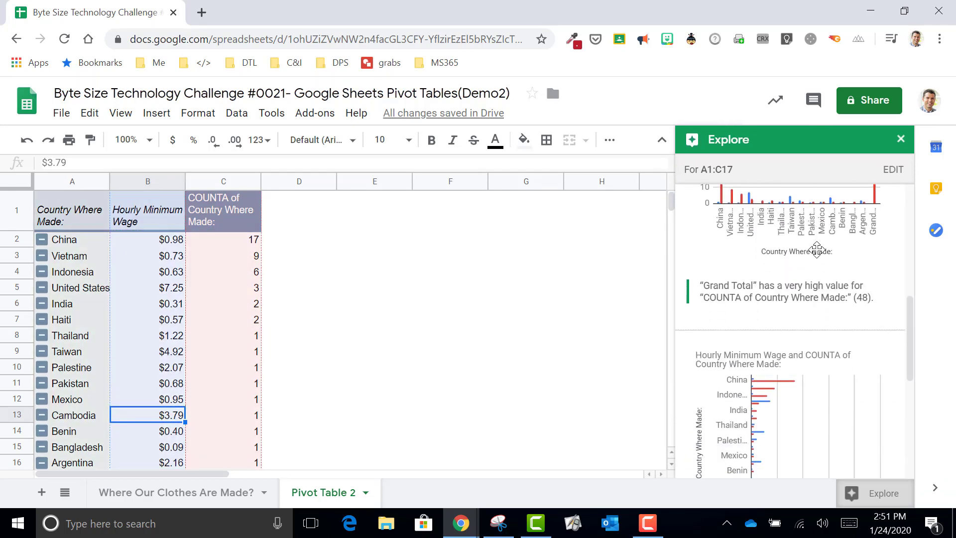
scroll(817, 249, down, 4)
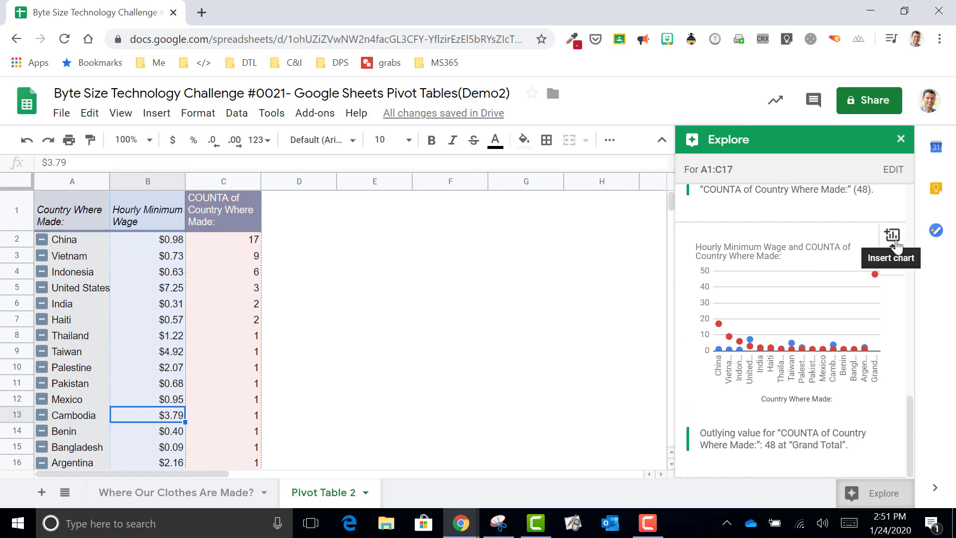
click(892, 271)
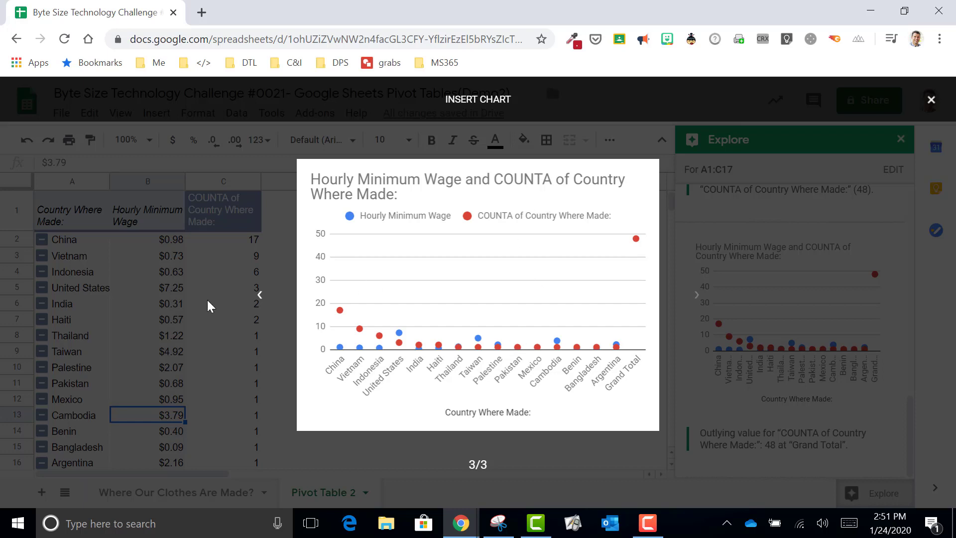
click(931, 99)
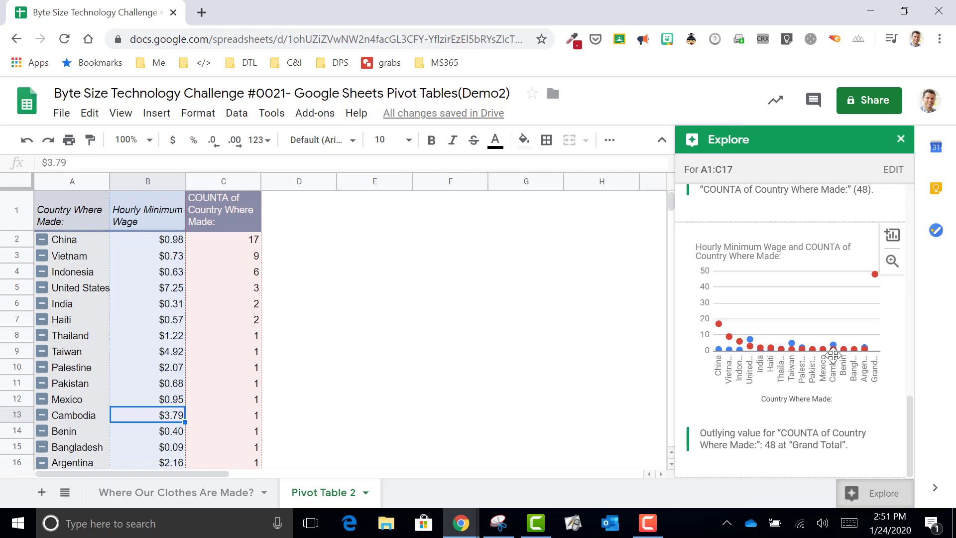
scroll(860, 362, up, 1)
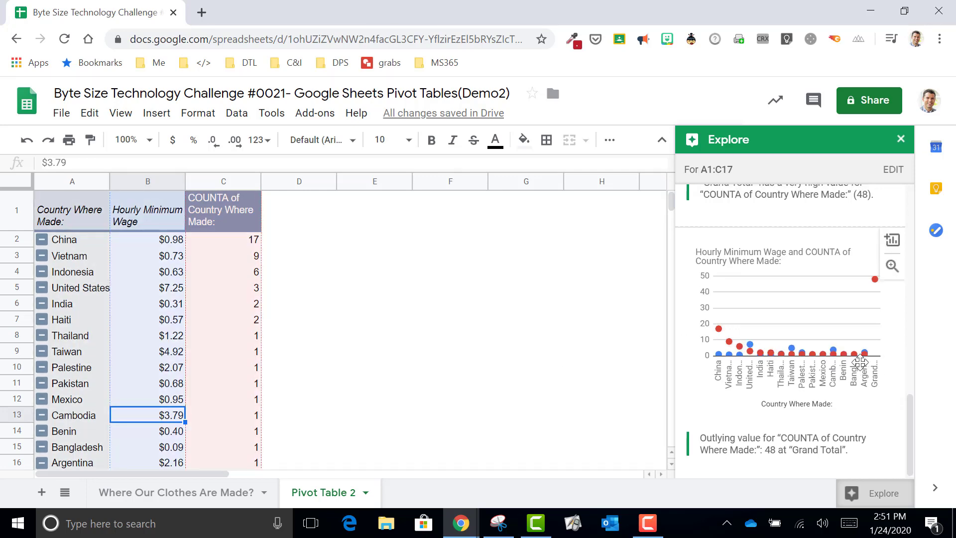
Query Explore for the correlation of COUNTA of Country Where Made: and Hourly Minimum Wage, and insert the resulting scatter chart
scroll(860, 362, up, 10)
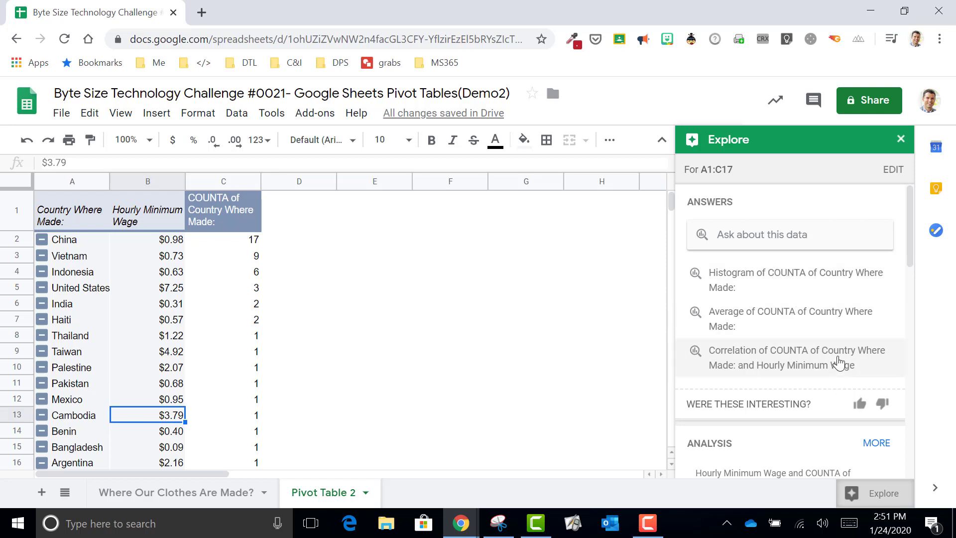
click(814, 365)
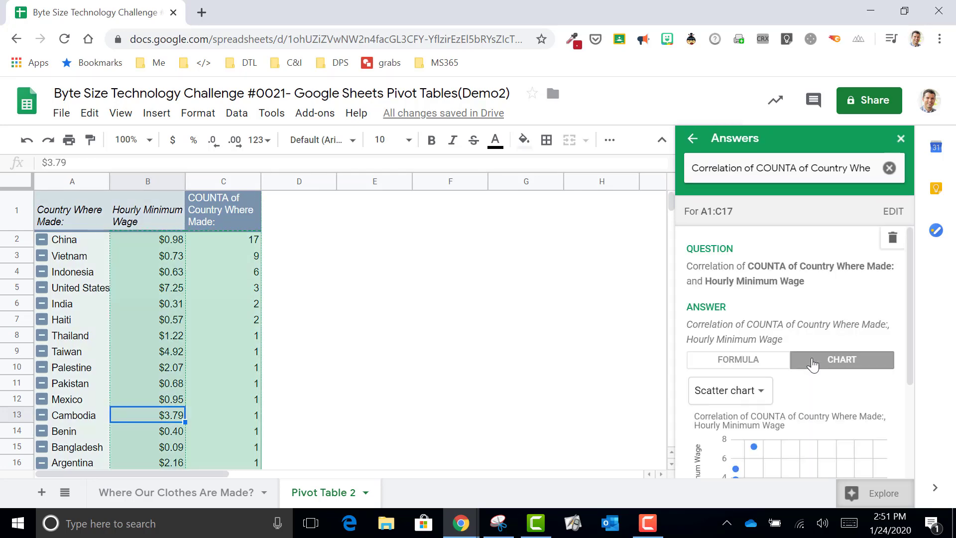
scroll(837, 388, down, 3)
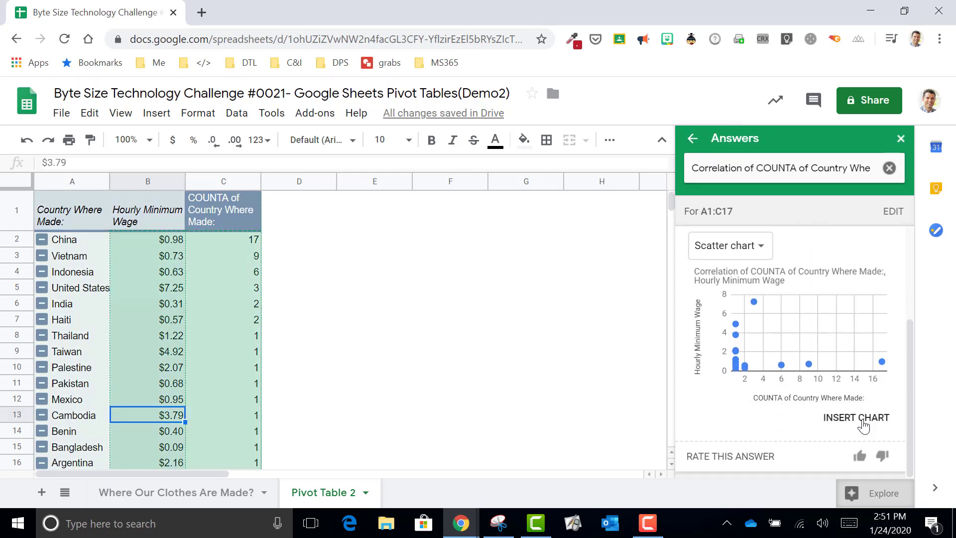
click(863, 424)
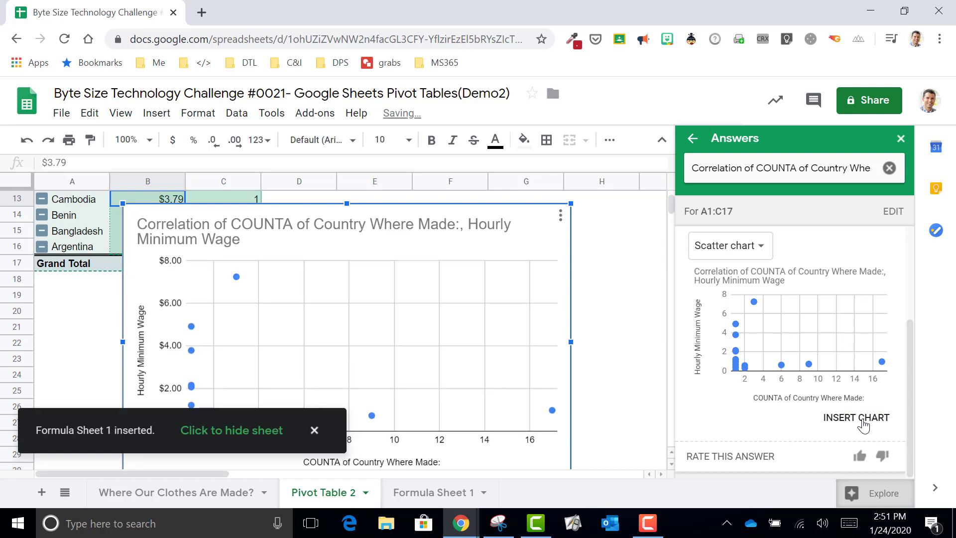
Move the inserted correlation scatter chart to its own sheet
scroll(601, 343, down, 1)
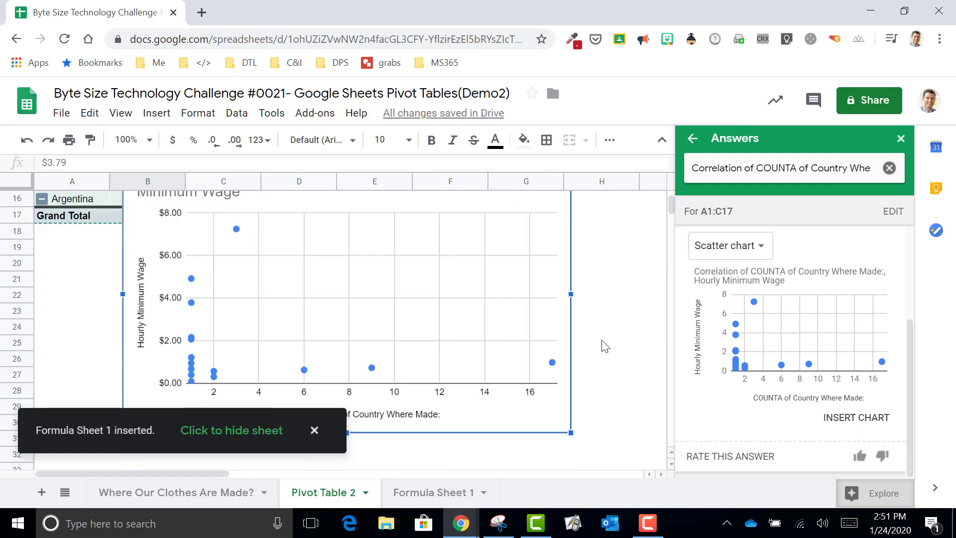
scroll(563, 354, up, 1)
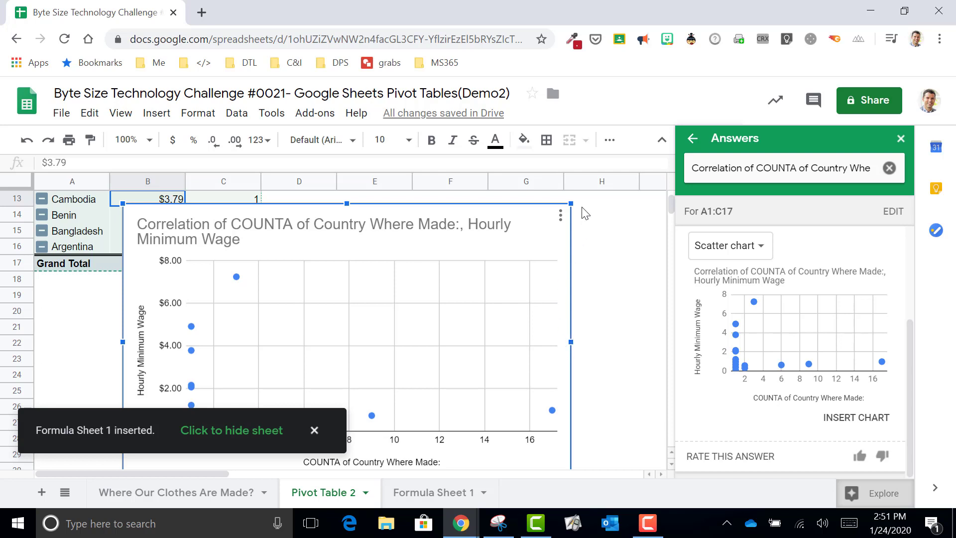
click(561, 216)
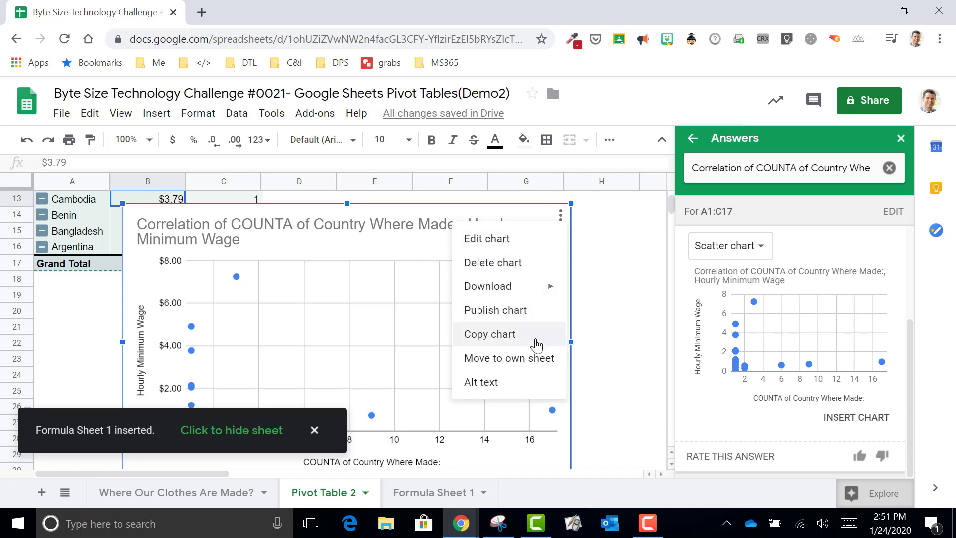
click(545, 359)
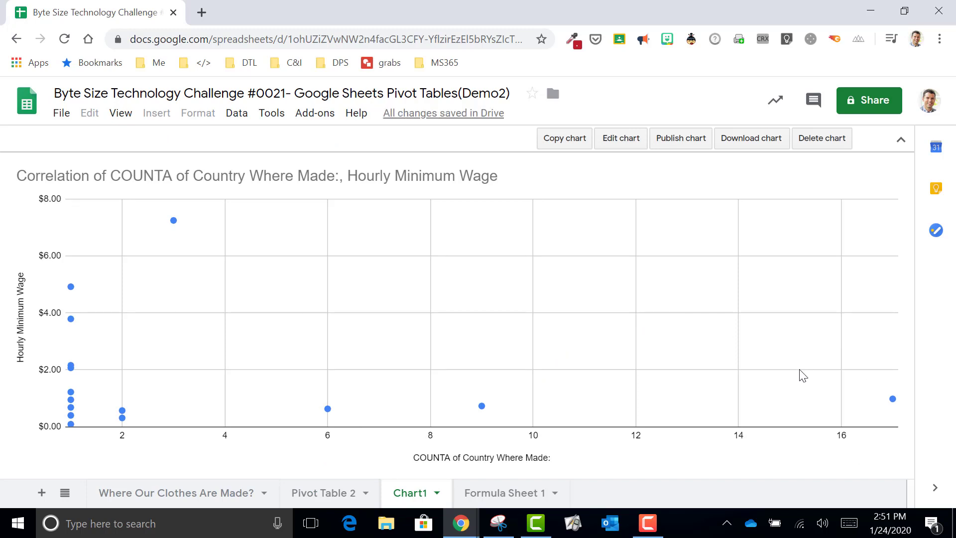
Inspect the hourly minimum wage of the scatter chart's points with the highest country counts
mouse_move(892, 401)
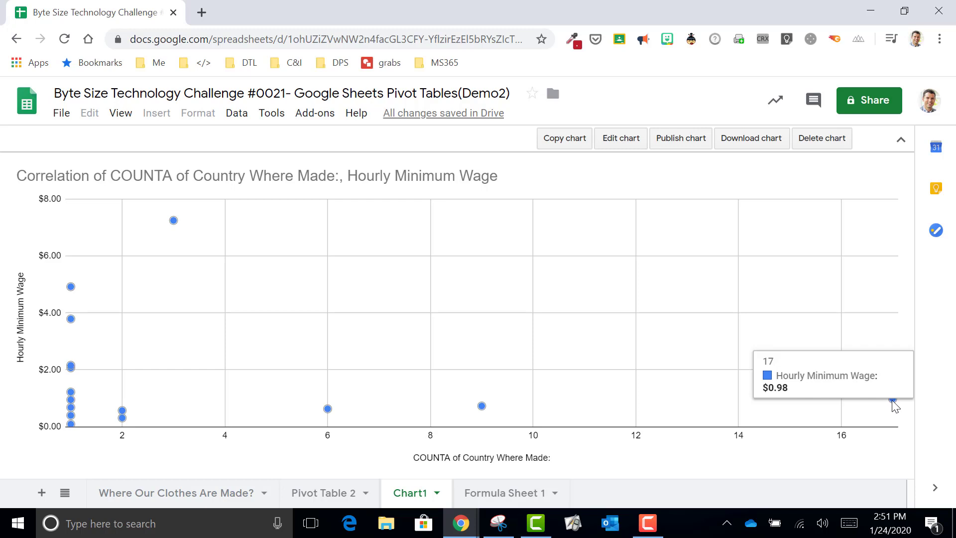
mouse_move(483, 407)
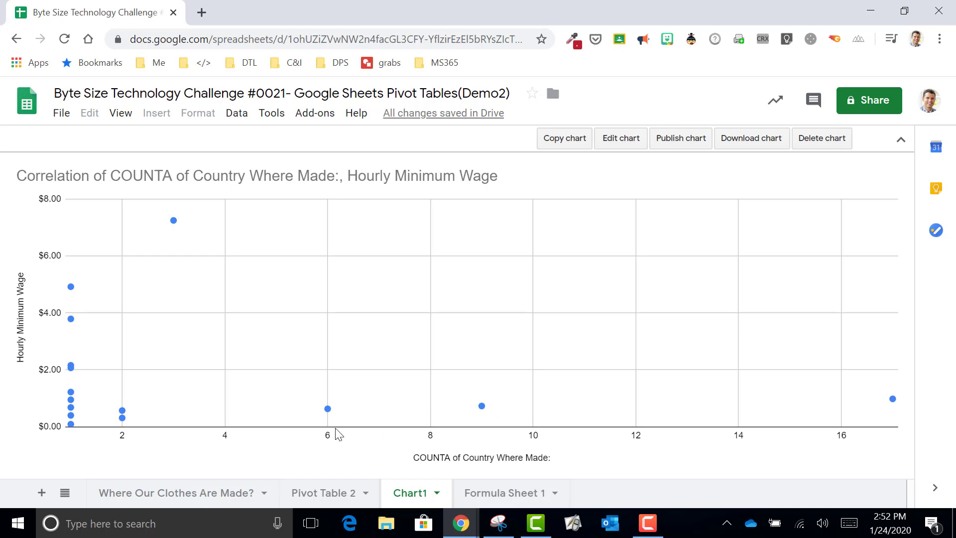
mouse_move(327, 409)
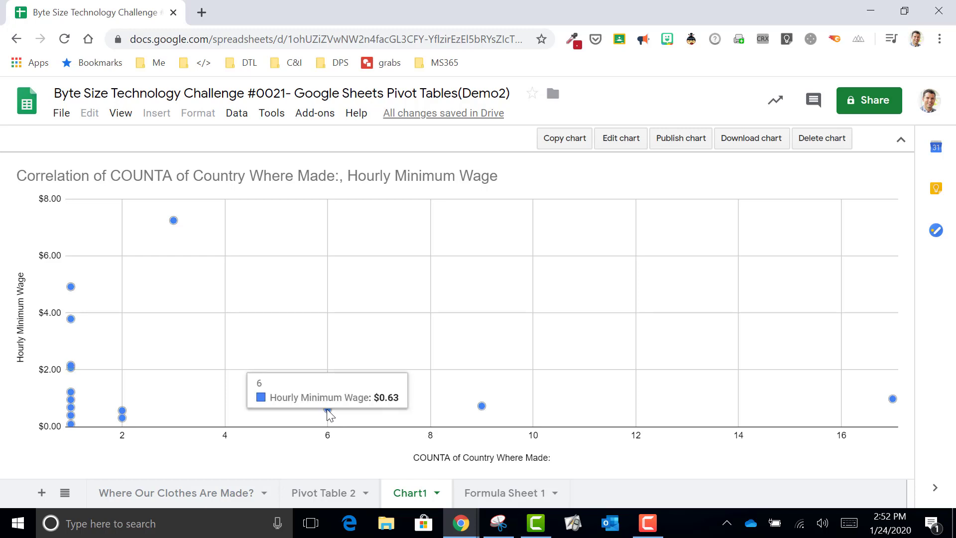